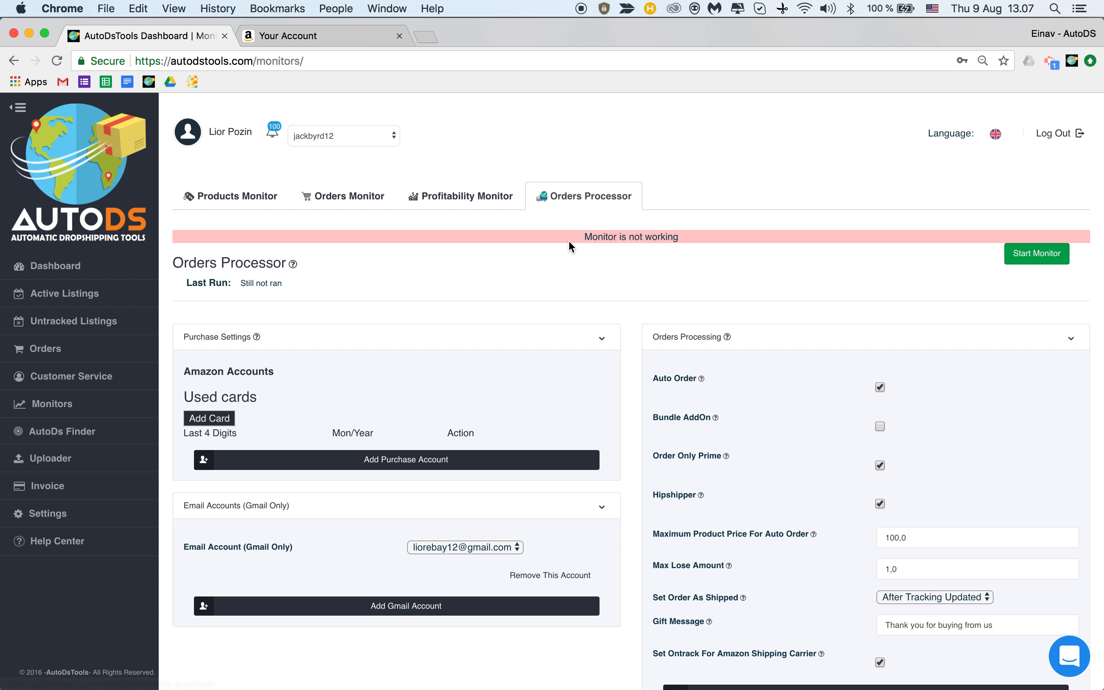
Highlight the monitor-not-working notice and scroll through the AutoDS page.
drag(570, 236, 681, 242)
click(713, 260)
scroll(506, 350, down, 2)
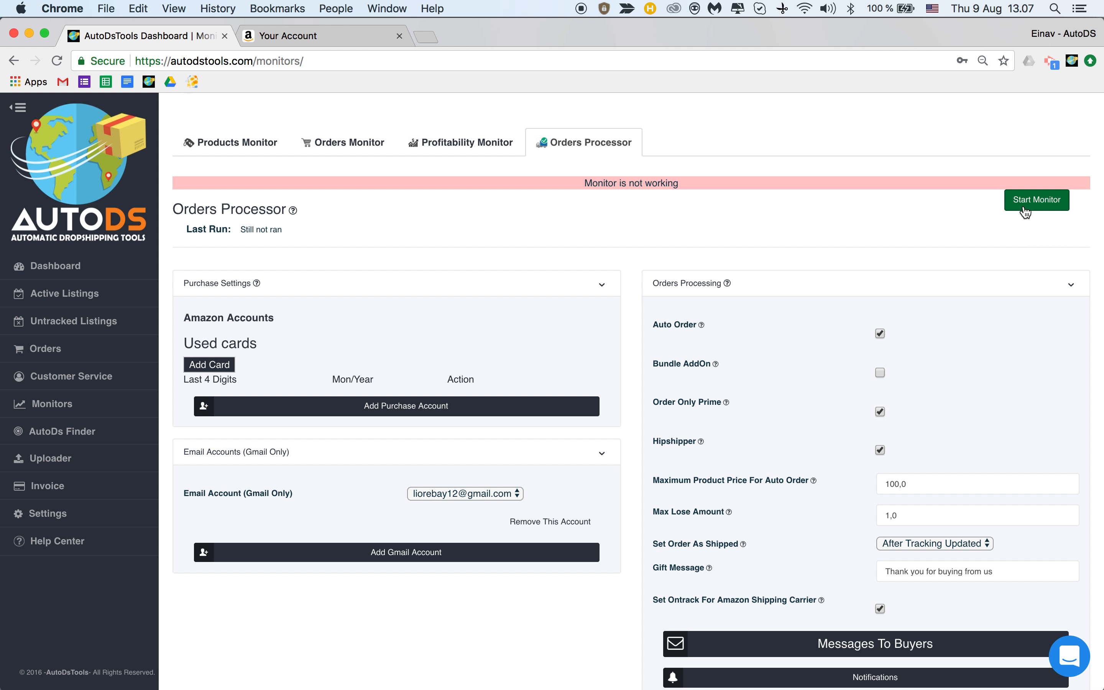
scroll(487, 263, up, 1)
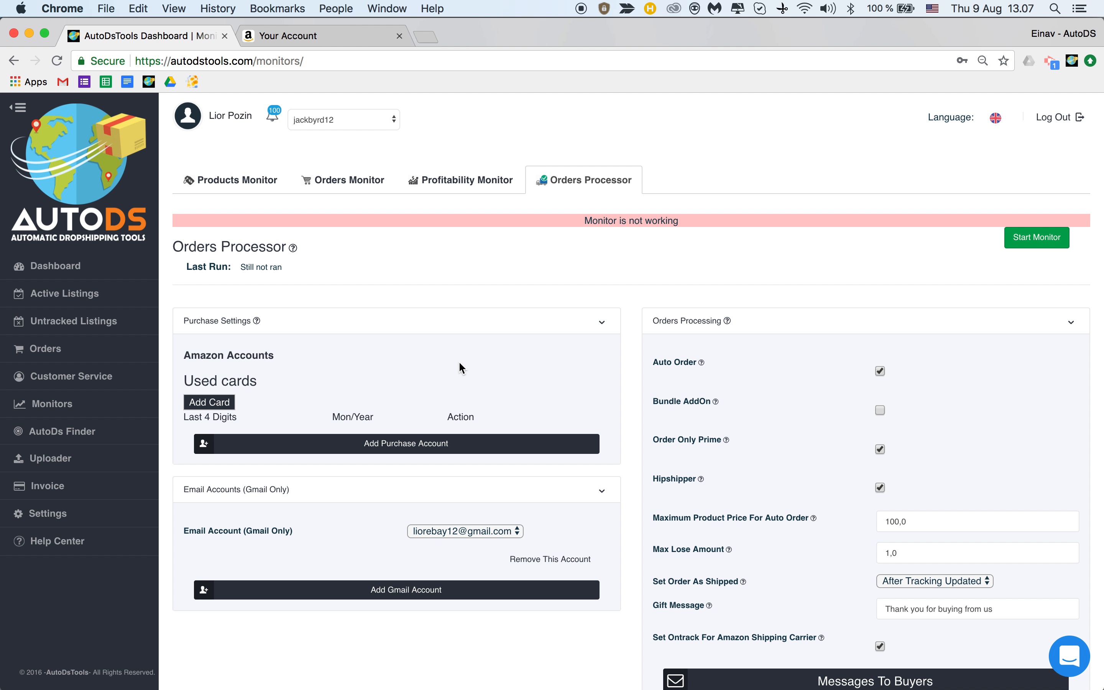
Open the Add Purchase Account form and clear its pre-filled email and zip code.
click(389, 447)
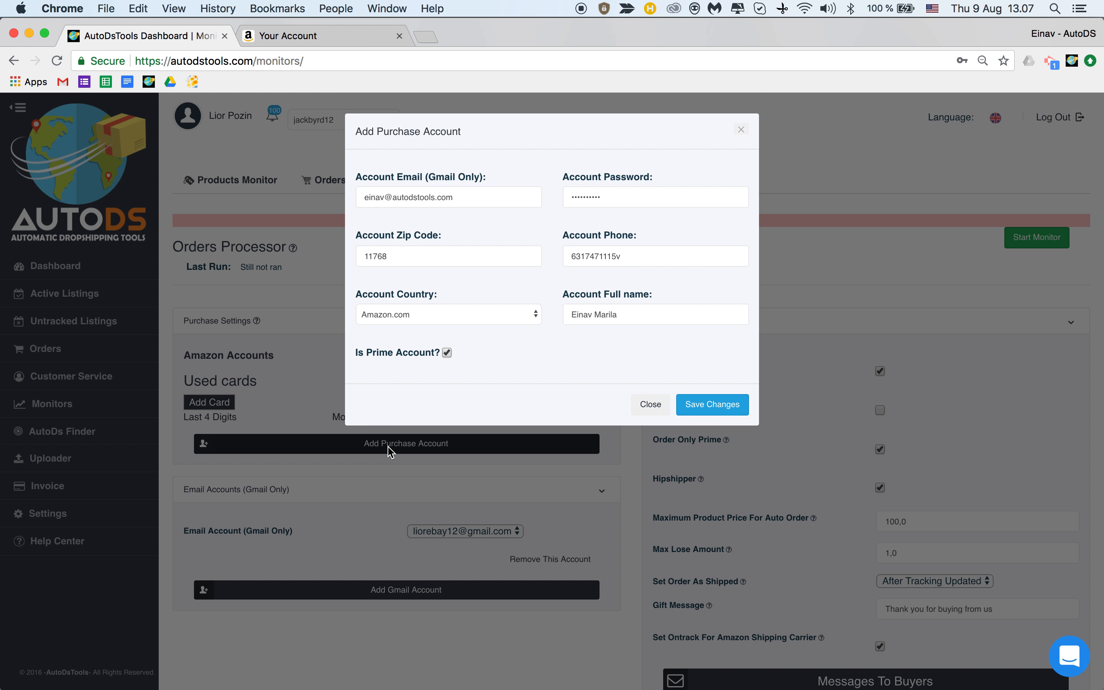
click(438, 201)
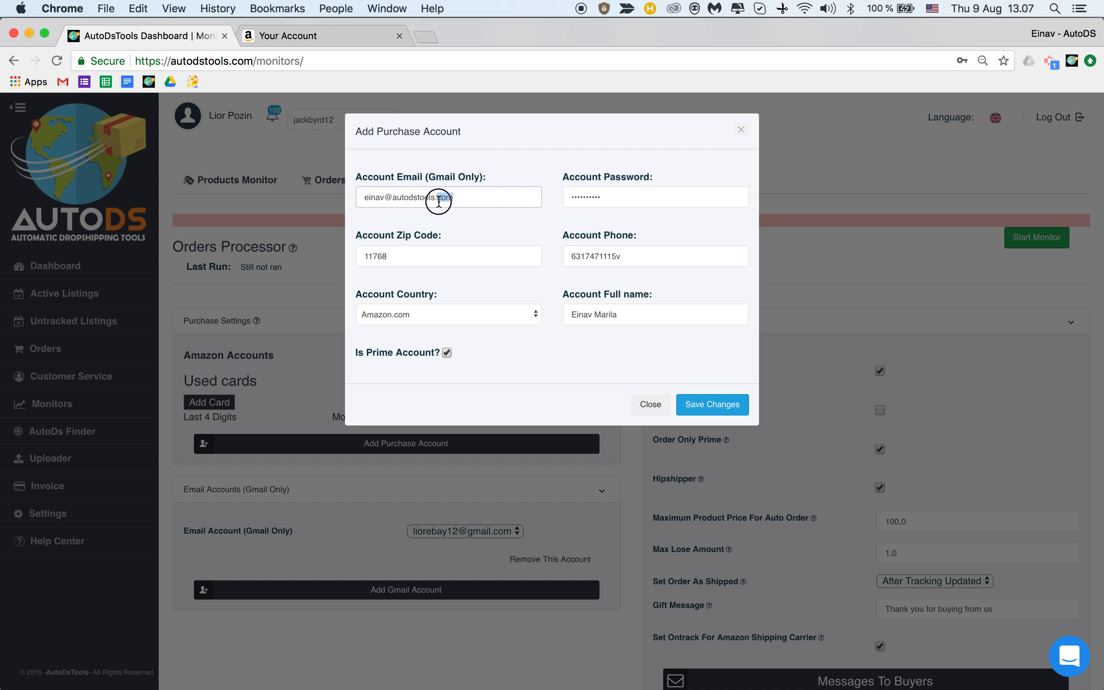
key(super+a)
key(BackSpace)
click(369, 264)
key(super+a)
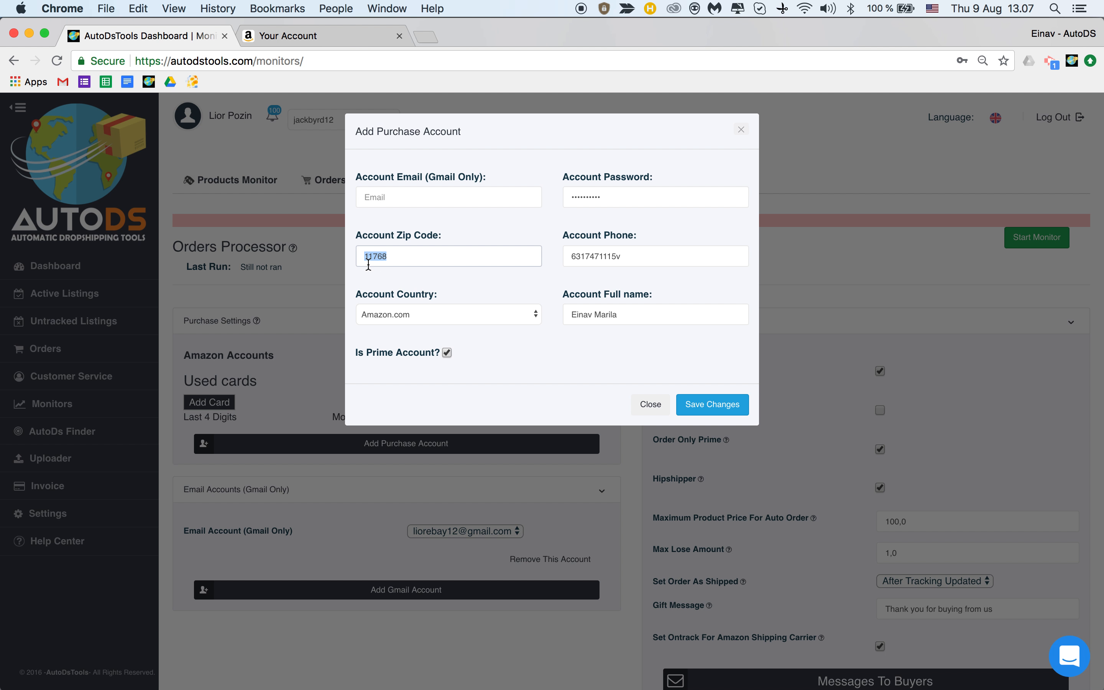
key(BackSpace)
Clear the pre-filled phone number and full name fields.
click(573, 256)
key(super+a)
key(BackSpace)
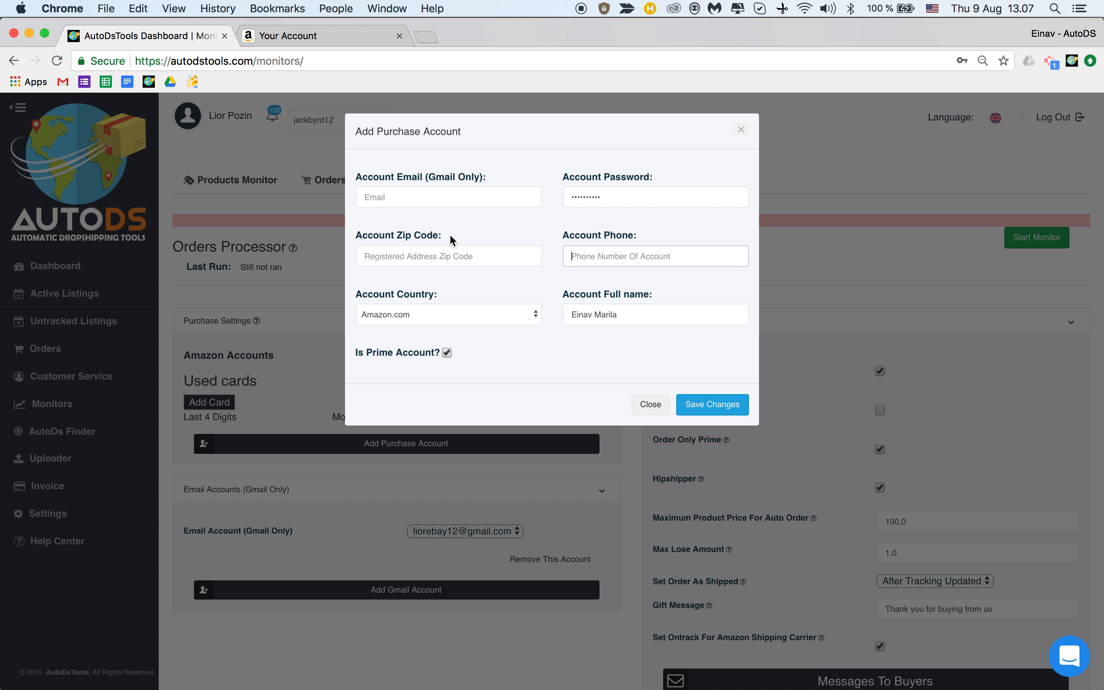
click(585, 315)
key(super+a)
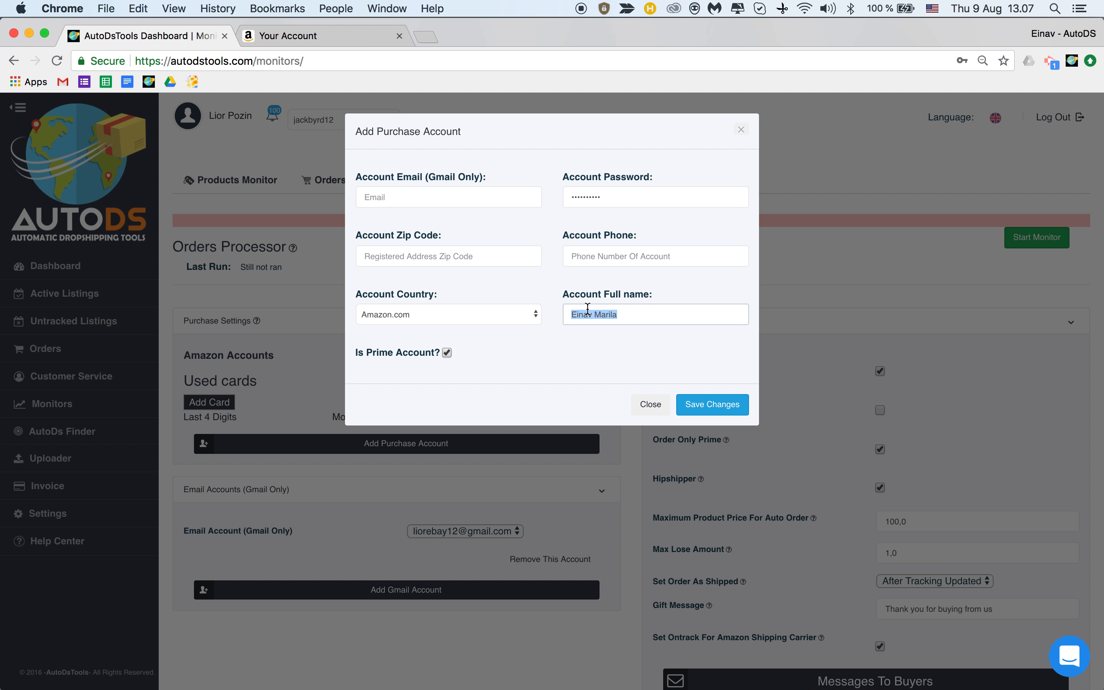
key(BackSpace)
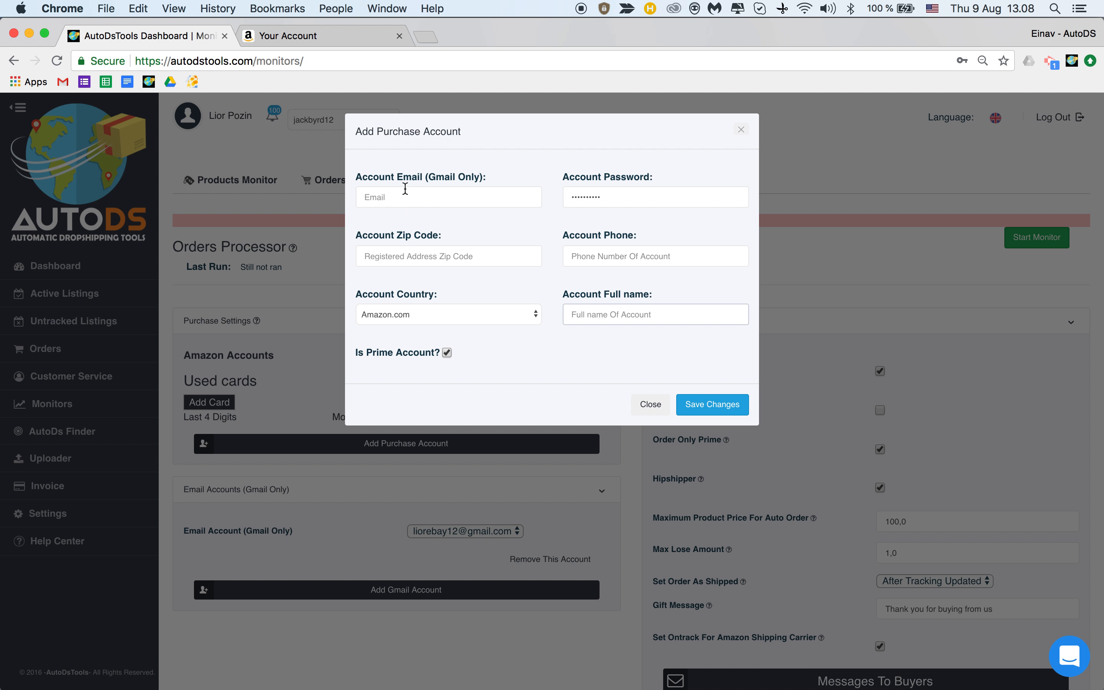
Point out the Gmail-only email requirement, then go to the Amazon account page.
click(424, 175)
double_click(425, 175)
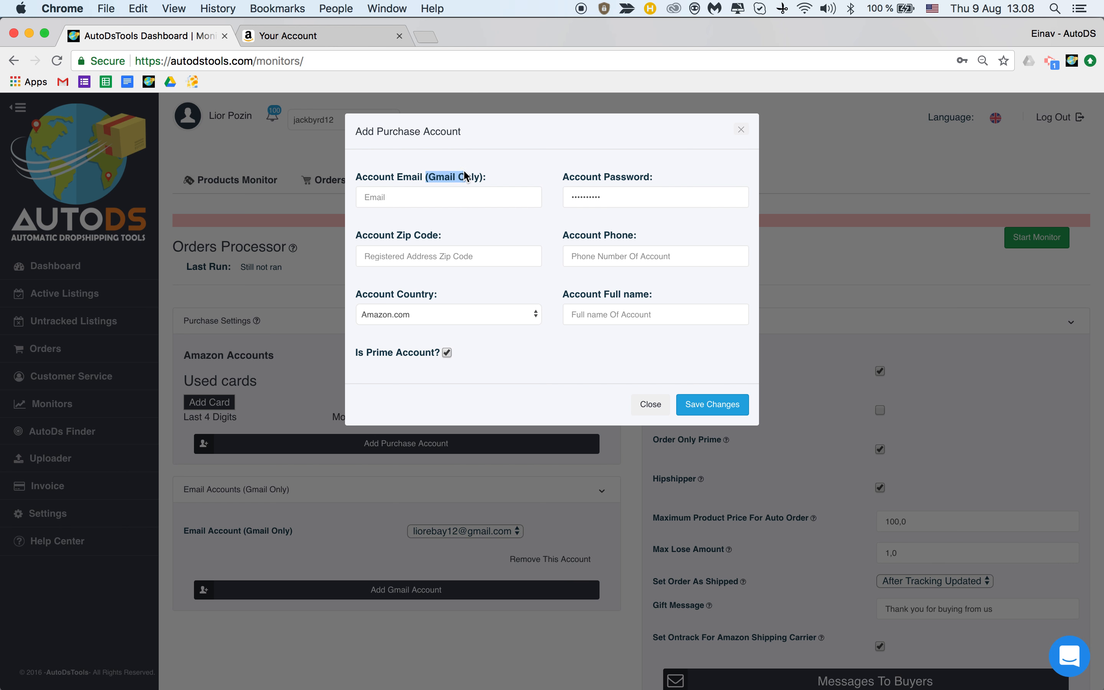
click(343, 37)
Copy the login email from Amazon Login & security into the AutoDS Account Email field.
click(564, 351)
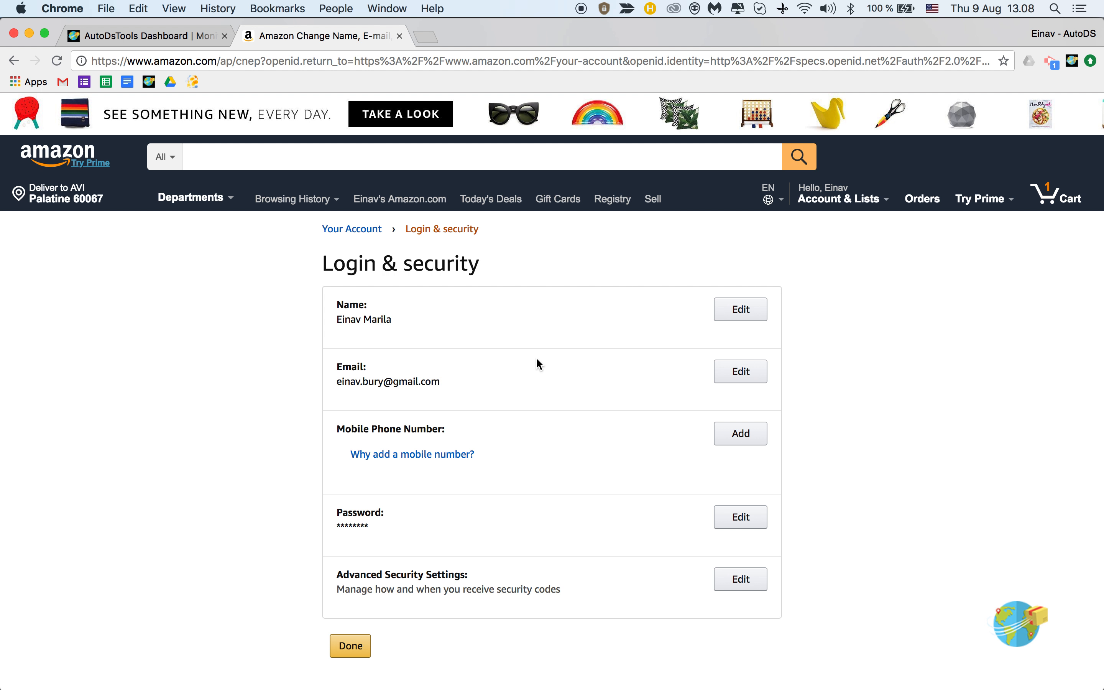
triple_click(393, 381)
key(super+c)
click(149, 36)
click(417, 202)
key(super+v)
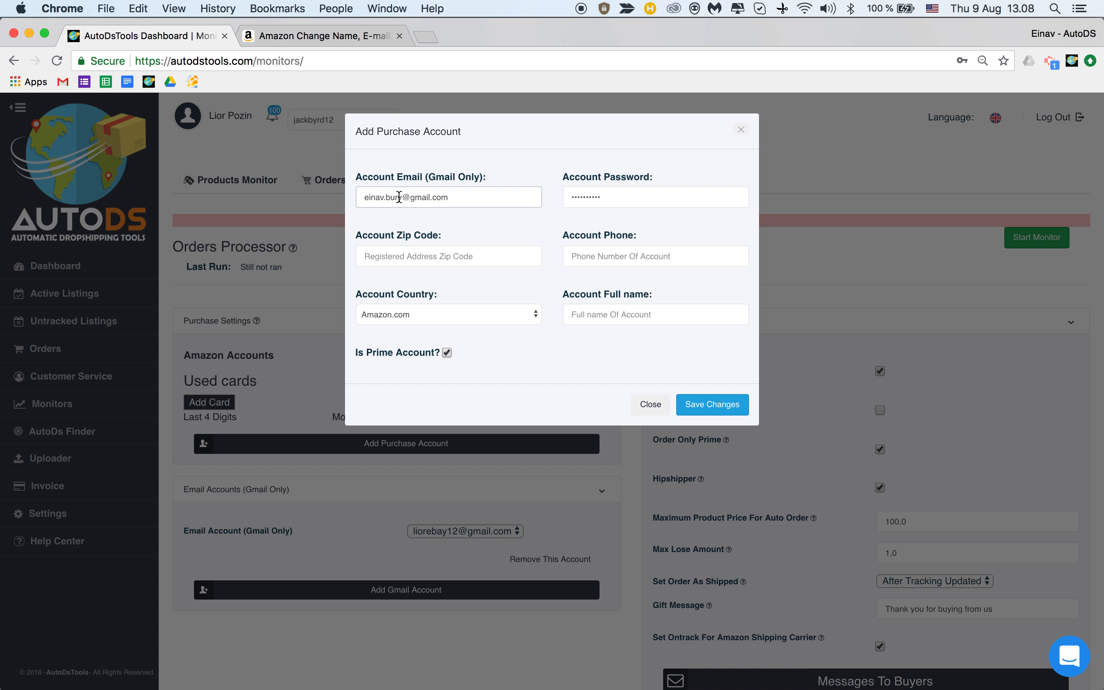
Clear the autofilled saved password and dismiss the password suggestions.
double_click(578, 197)
key(BackSpace)
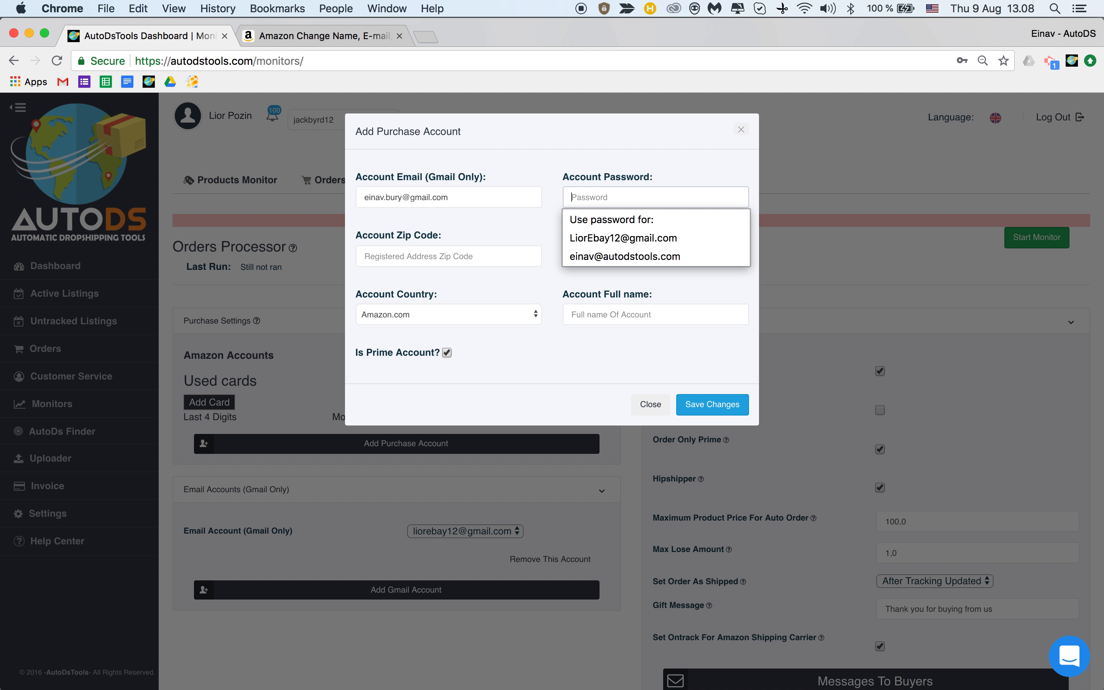
click(550, 154)
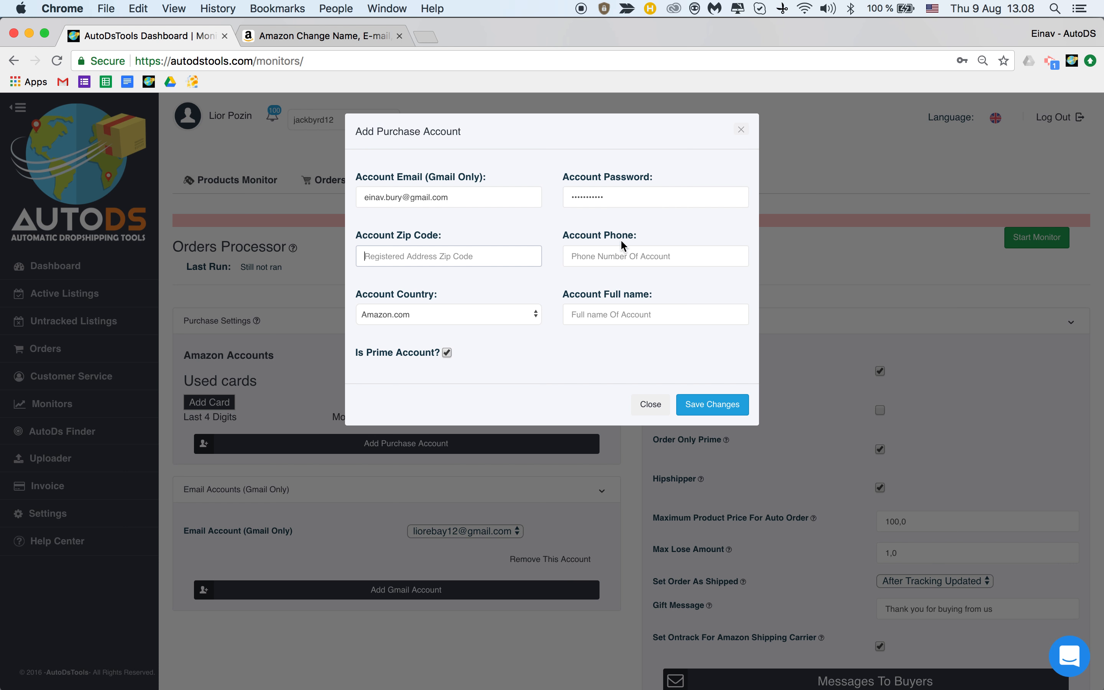
click(312, 34)
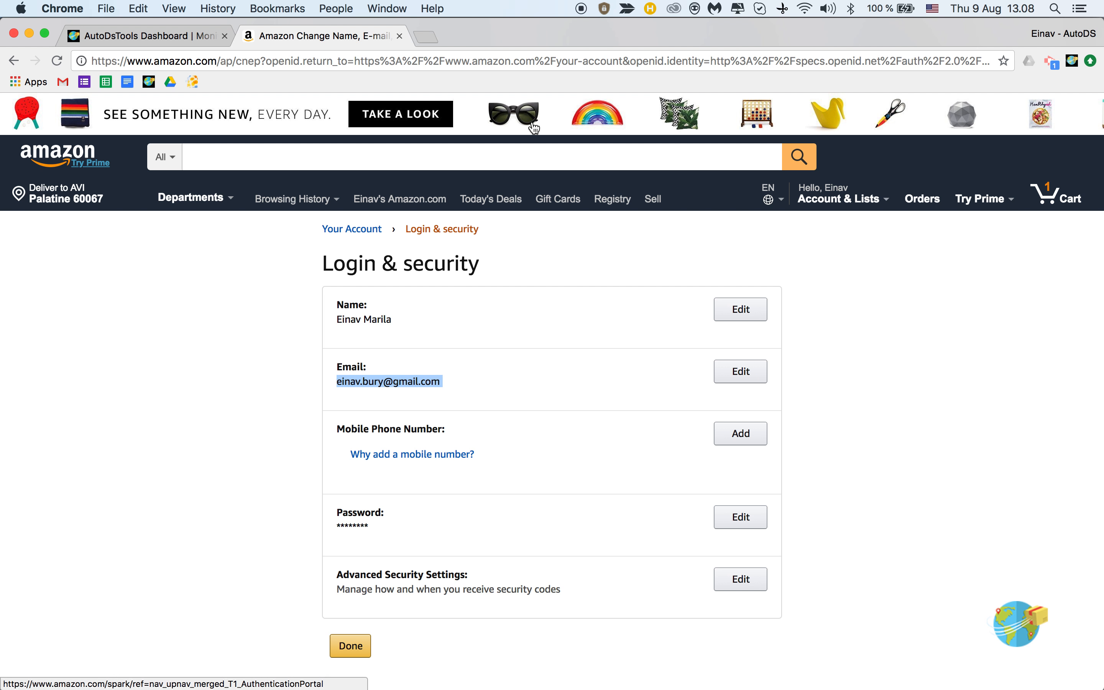
From Your Account > Payment options, expand the Visa card and copy its billing ZIP code.
mouse_move(816, 199)
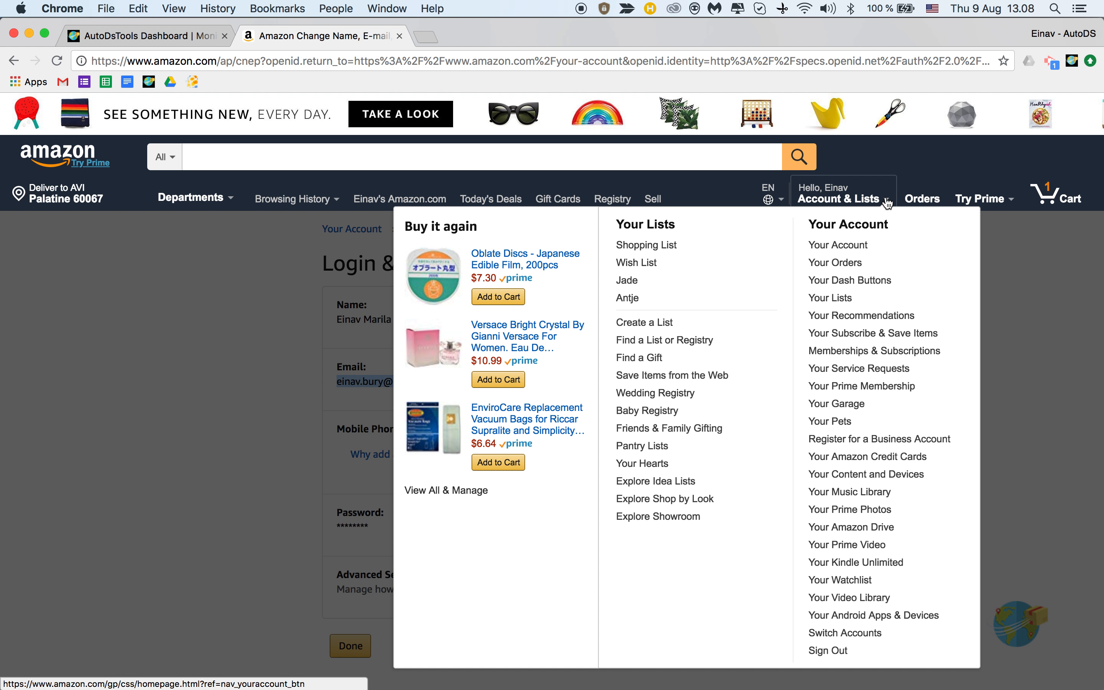
click(845, 252)
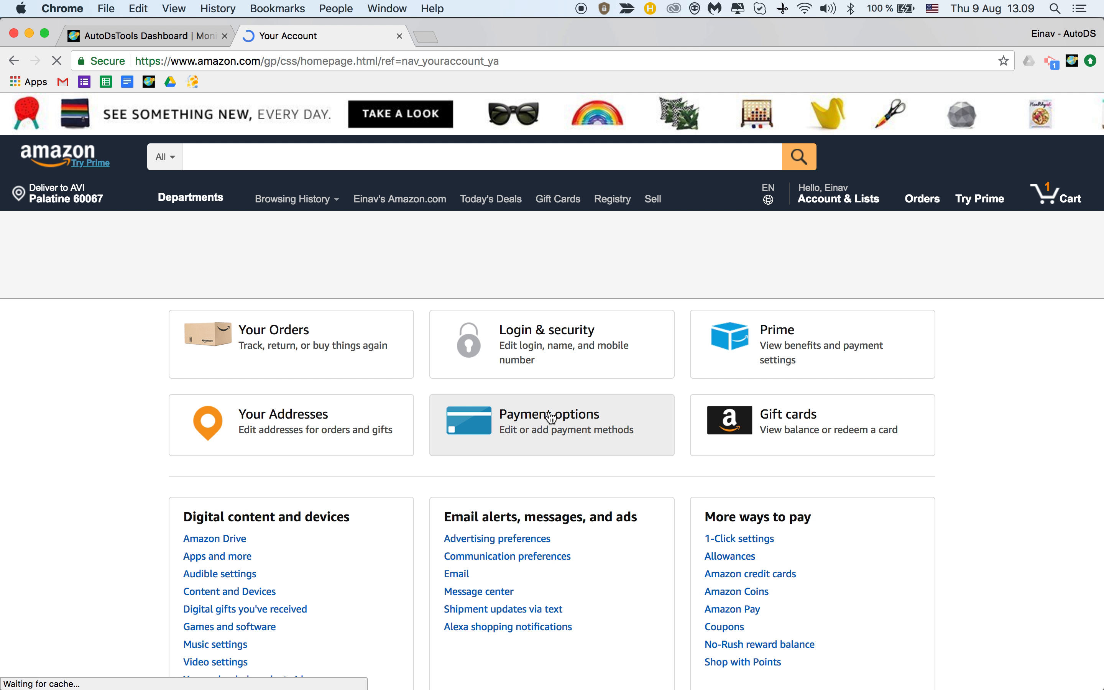
click(552, 423)
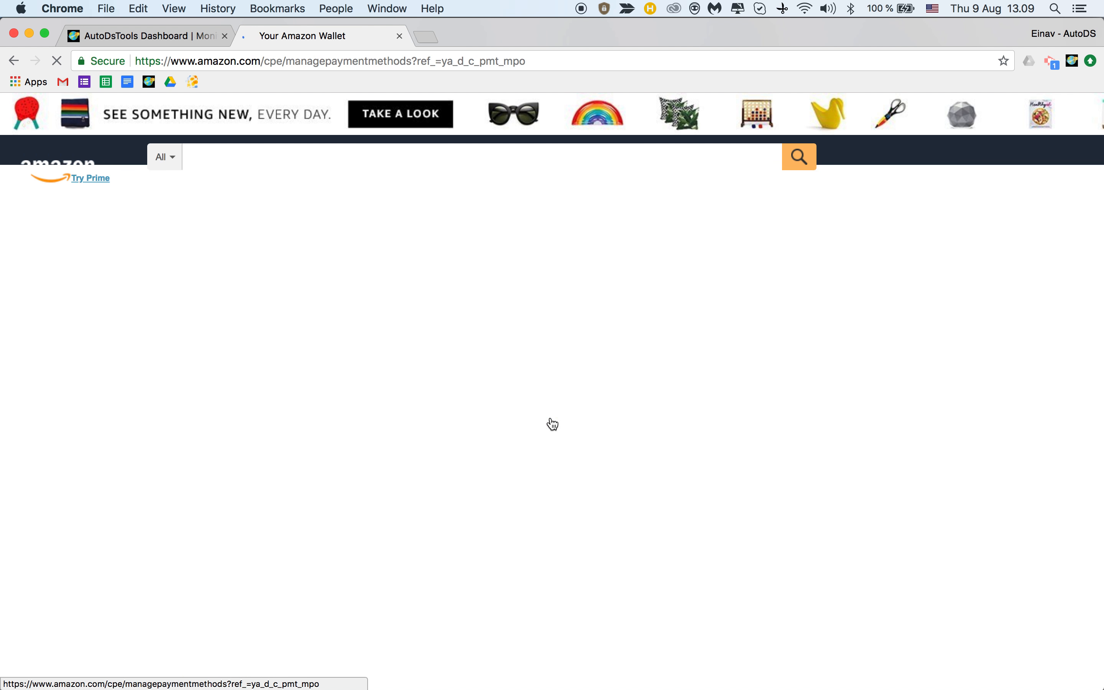
scroll(529, 417, down, 2)
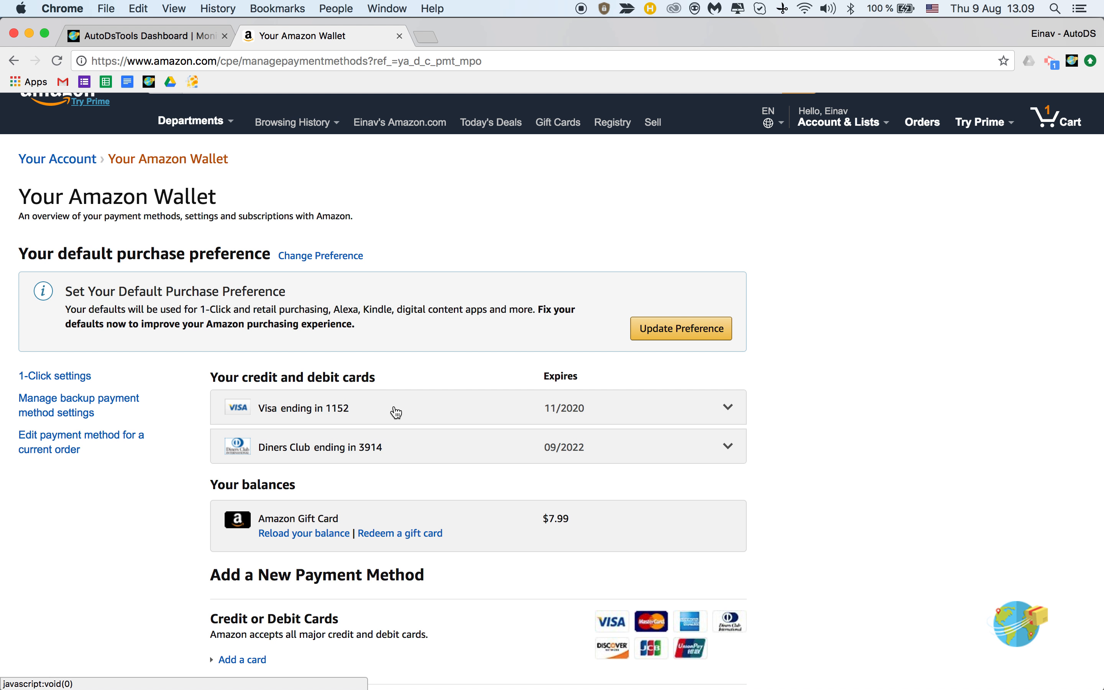
click(732, 410)
scroll(732, 411, down, 2)
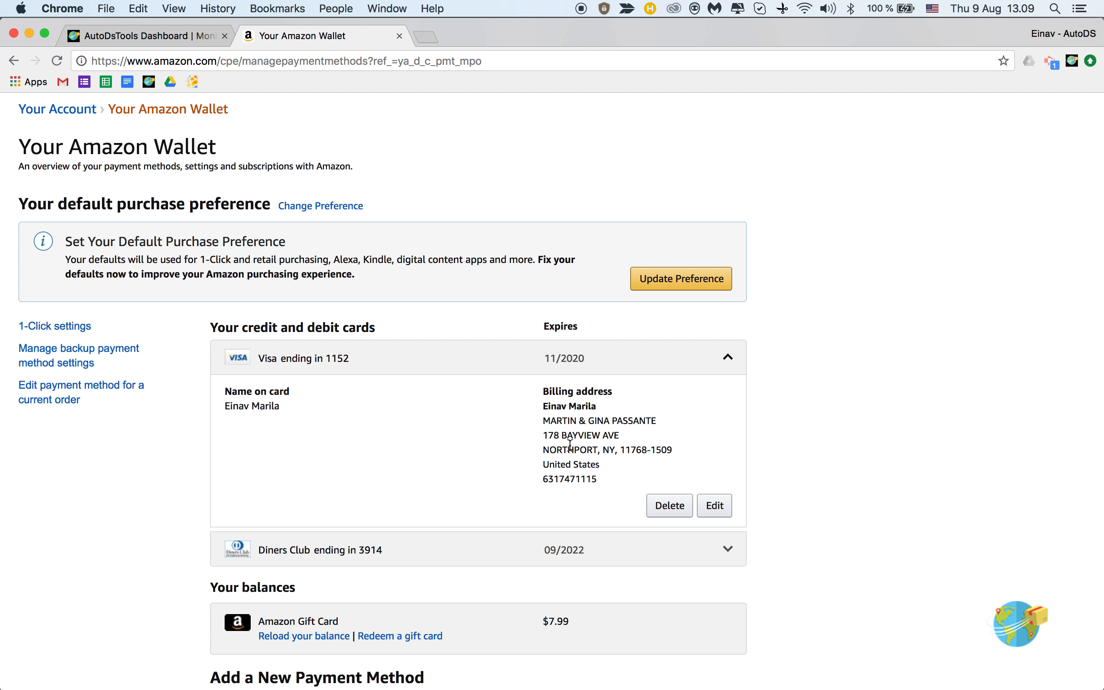
double_click(633, 450)
key(super+c)
click(172, 40)
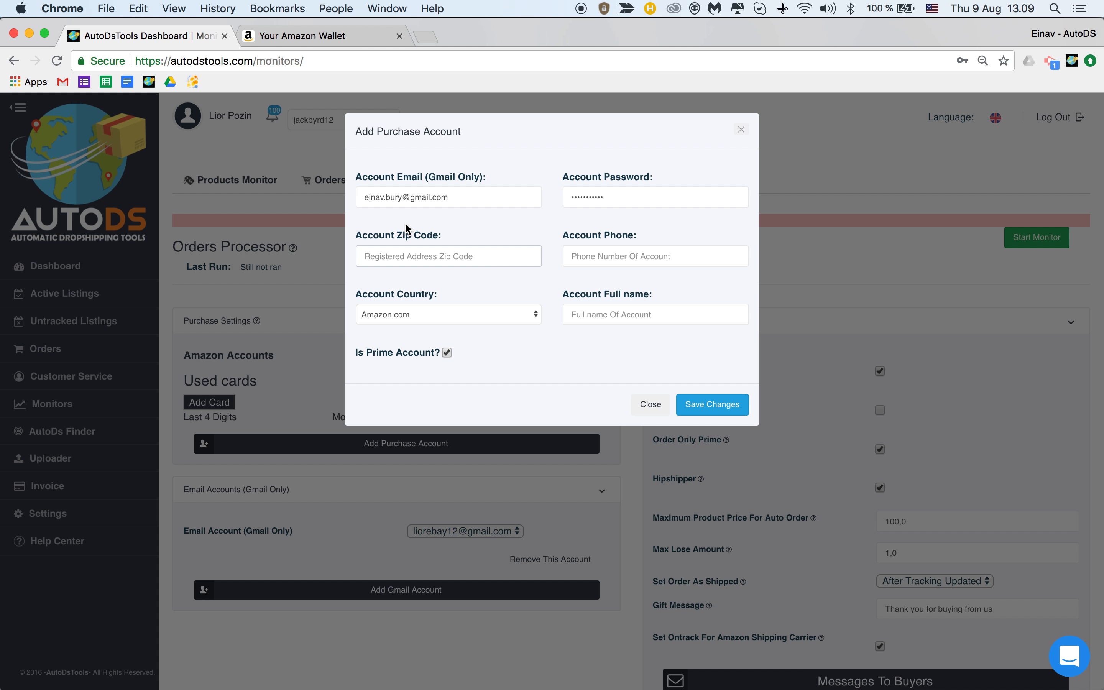
Paste the billing ZIP code and the copied billing phone number into Account Zip Code and Account Phone.
click(423, 256)
key(cmd+v)
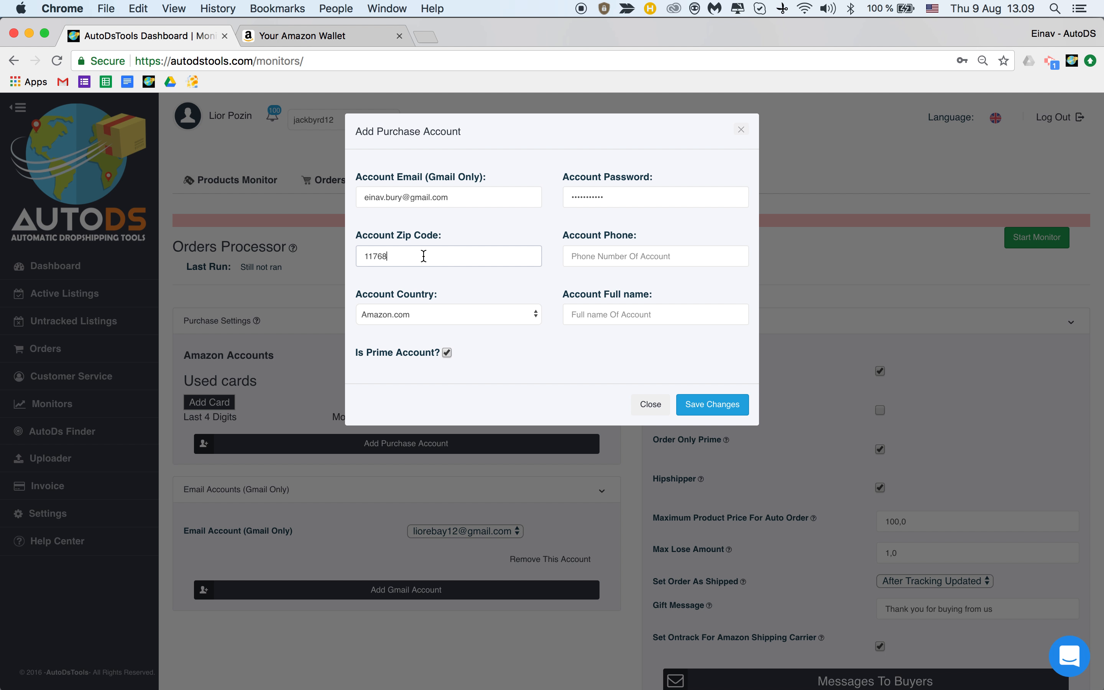
click(567, 258)
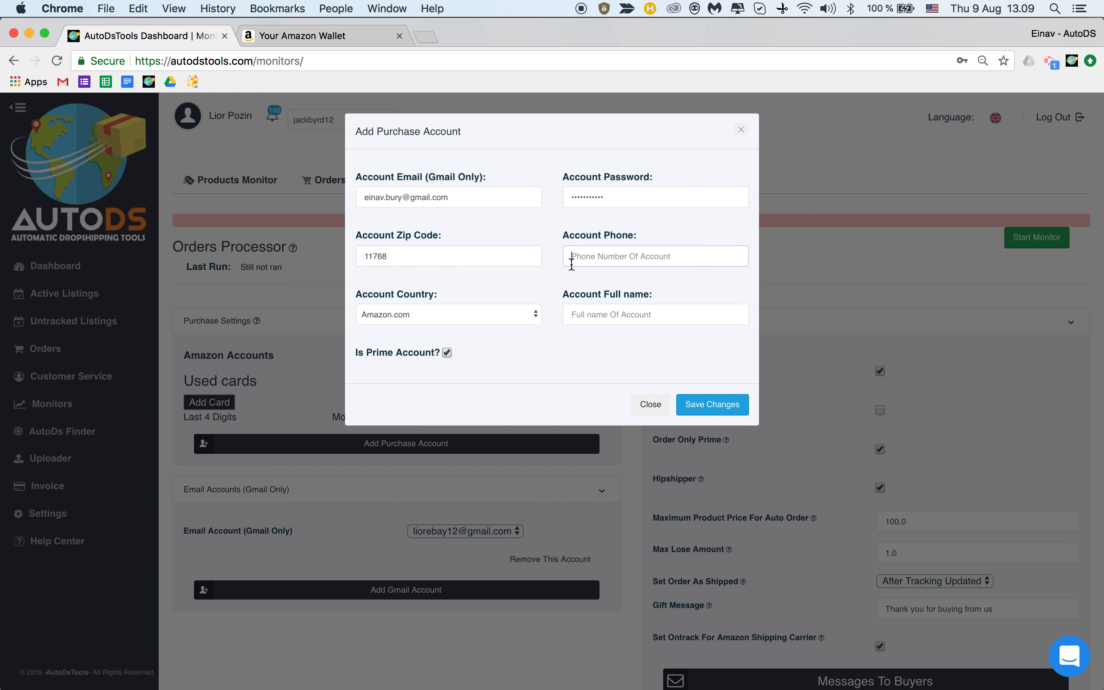
click(301, 36)
double_click(574, 477)
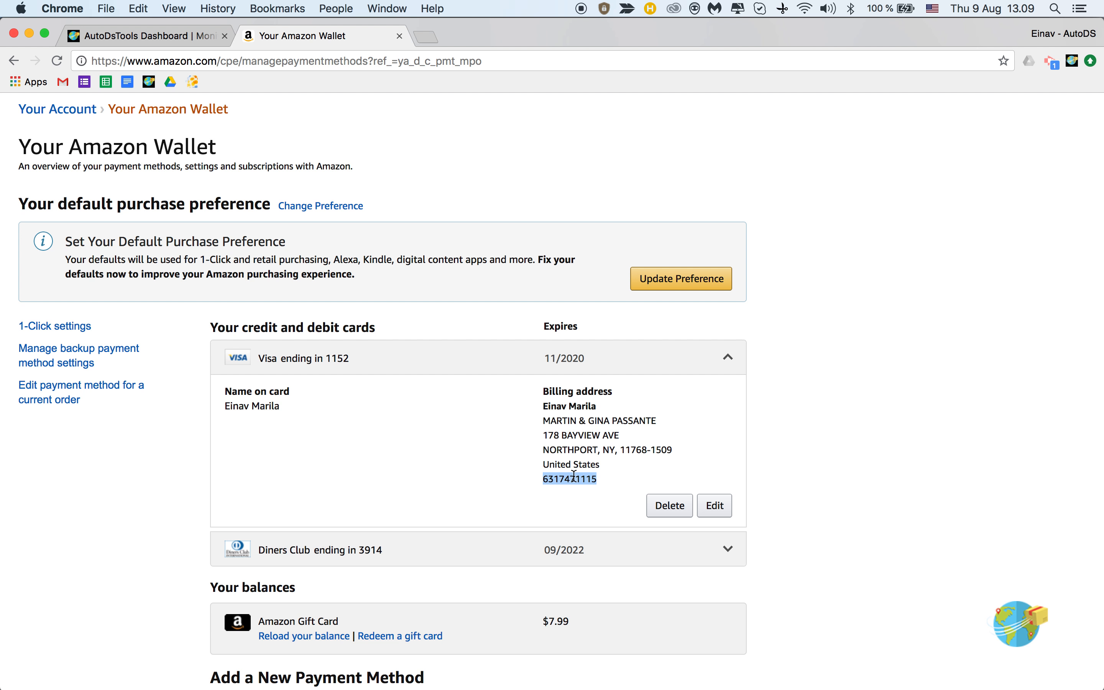
key(cmd+c)
click(160, 37)
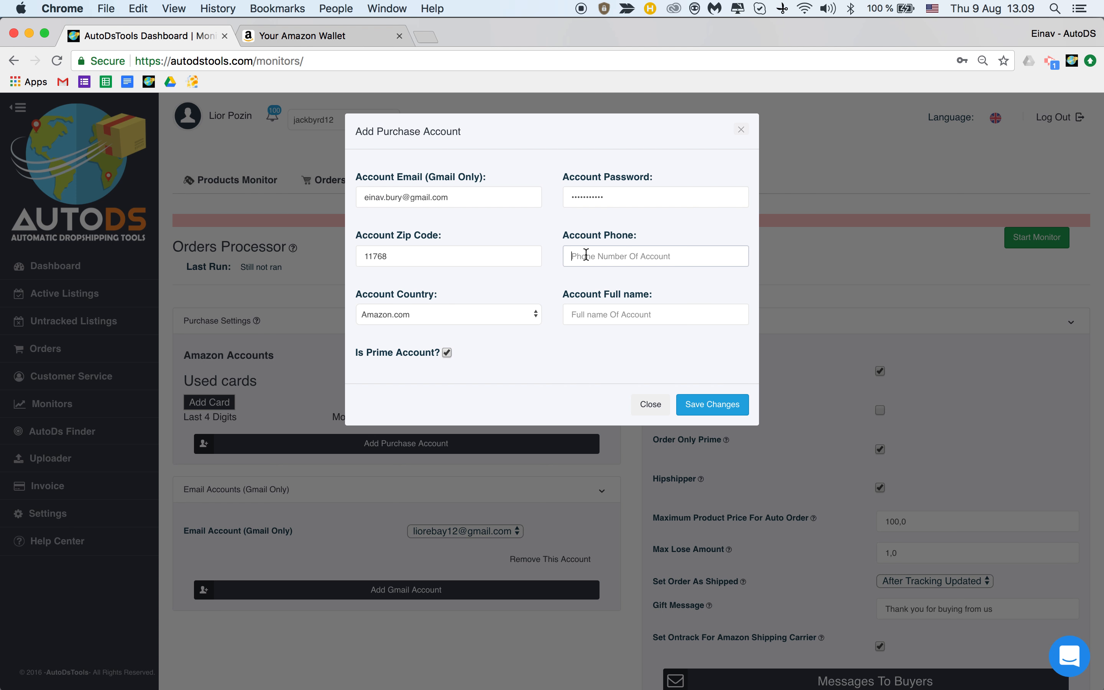
key(cmd+v)
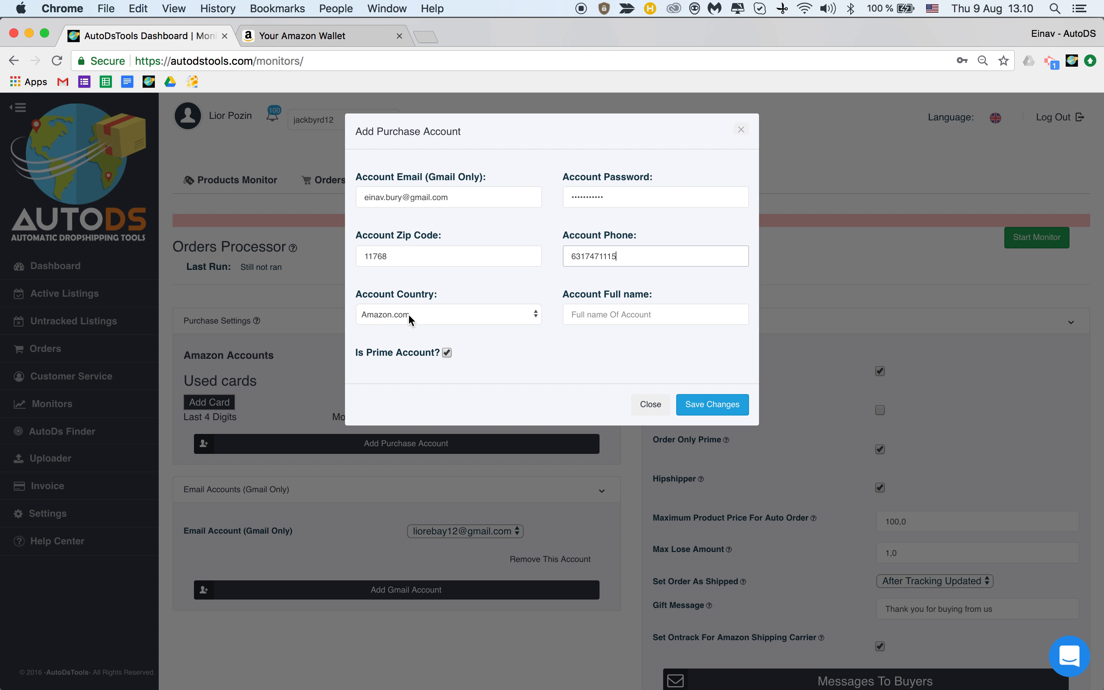
Choose Amazon.com as the account country.
click(446, 315)
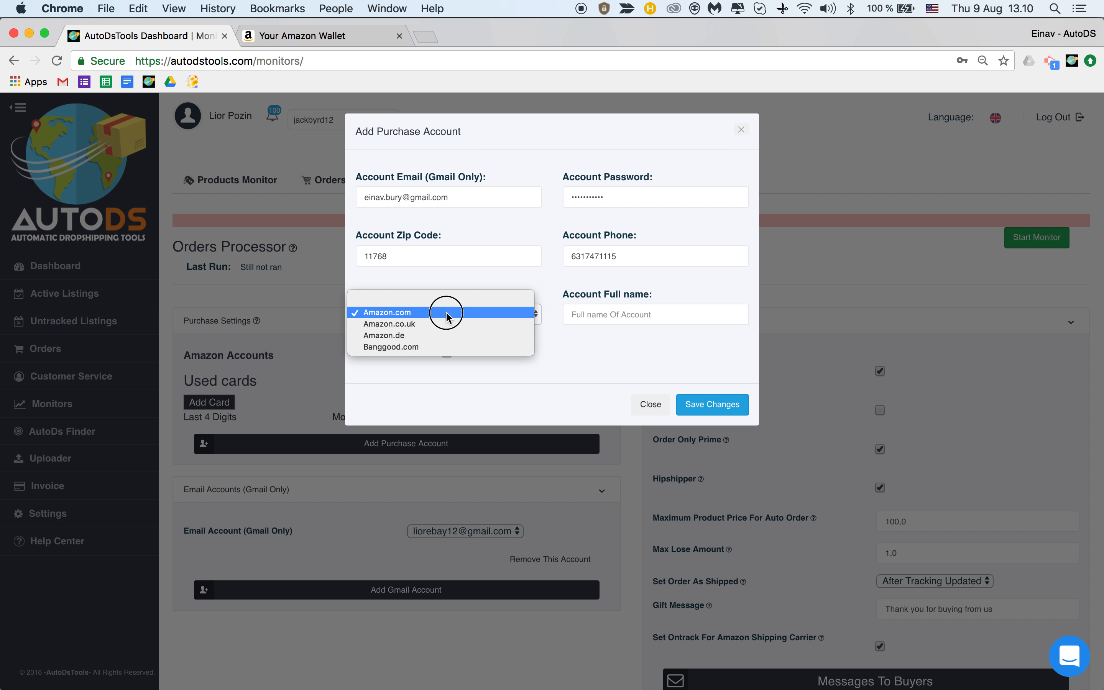
click(446, 313)
click(301, 35)
scroll(719, 237, up, 5)
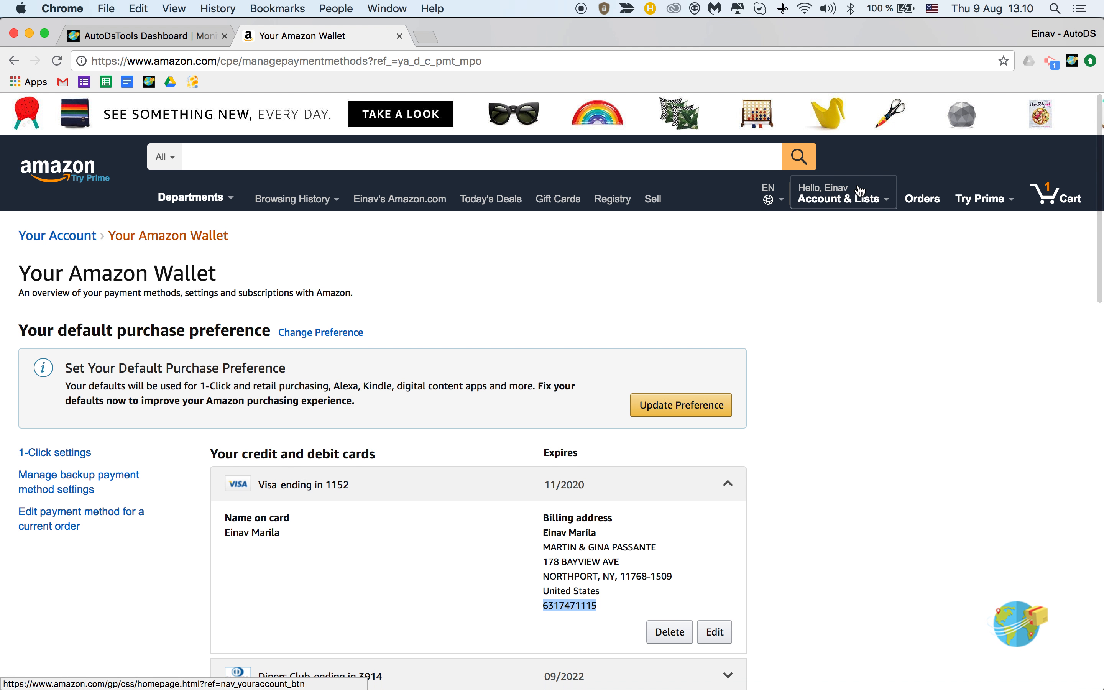
Copy the account holder's name from Amazon Login & security into Account Full name, dismissing the iCloud alert.
mouse_move(859, 191)
click(852, 246)
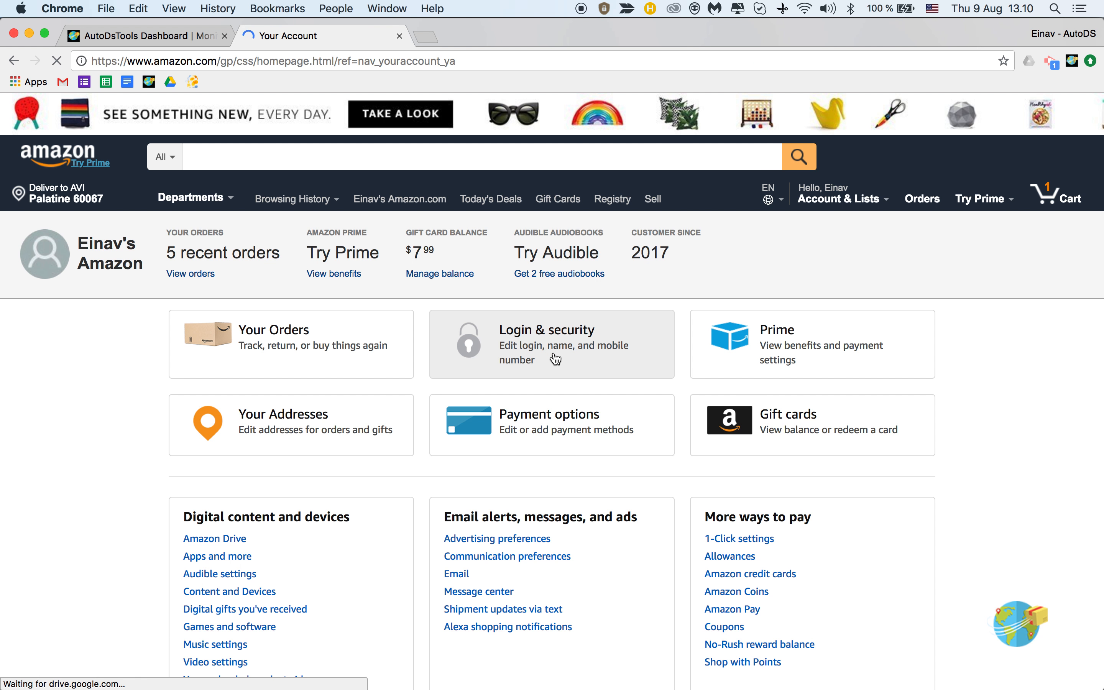
click(556, 359)
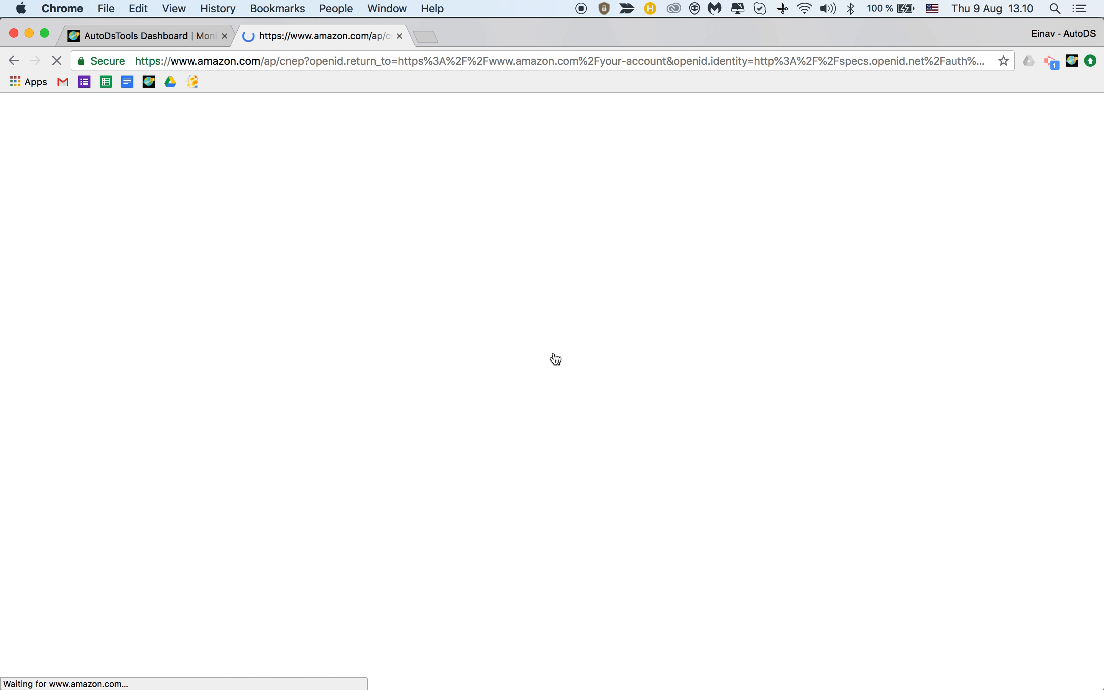
triple_click(371, 322)
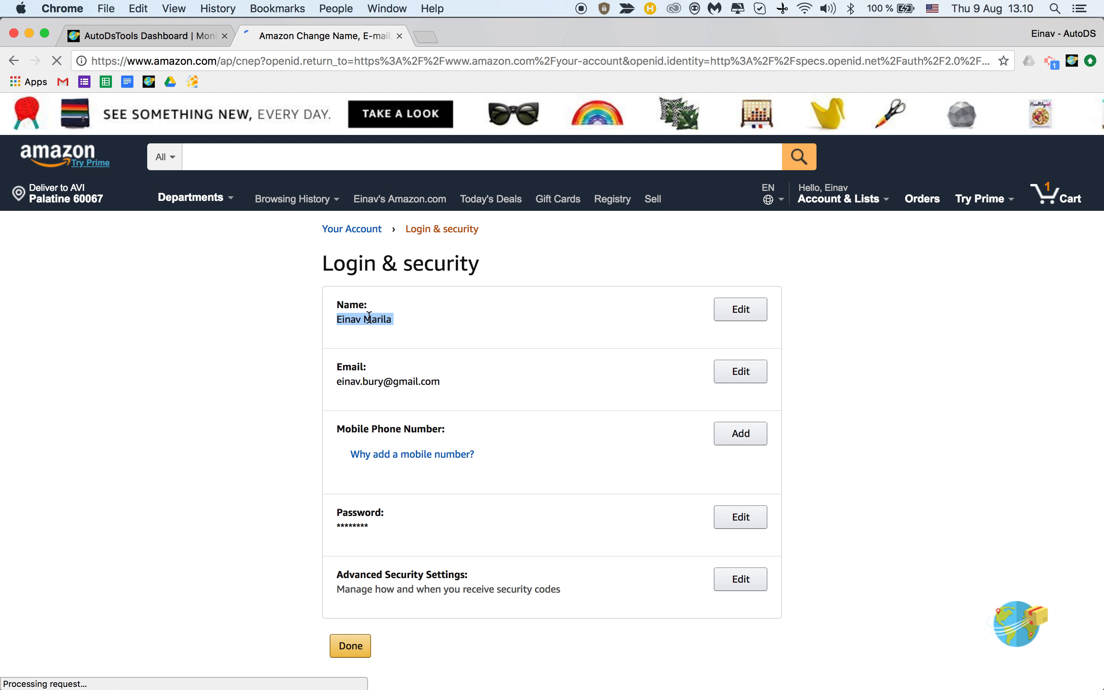
click(146, 37)
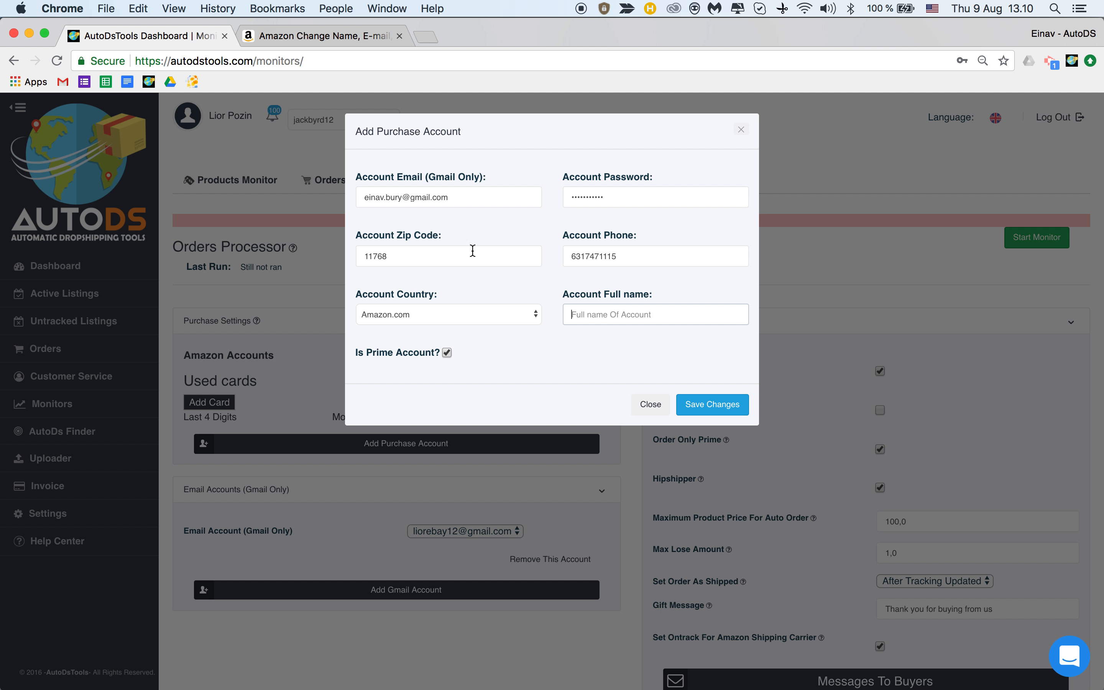
click(592, 314)
key(cmd+v)
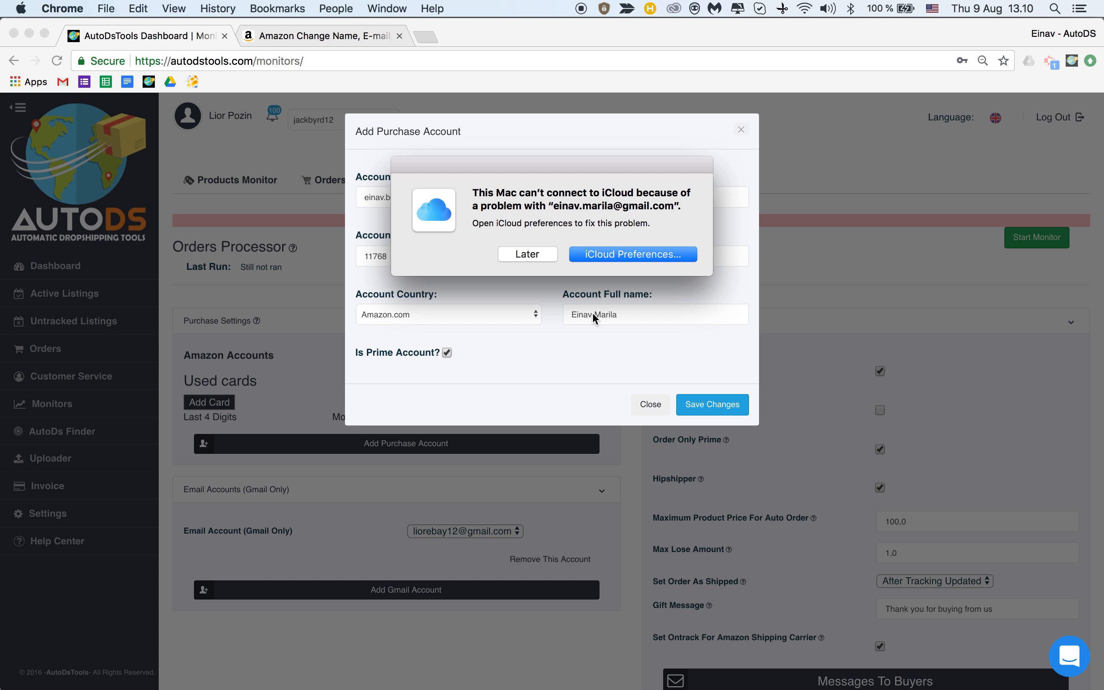
click(529, 254)
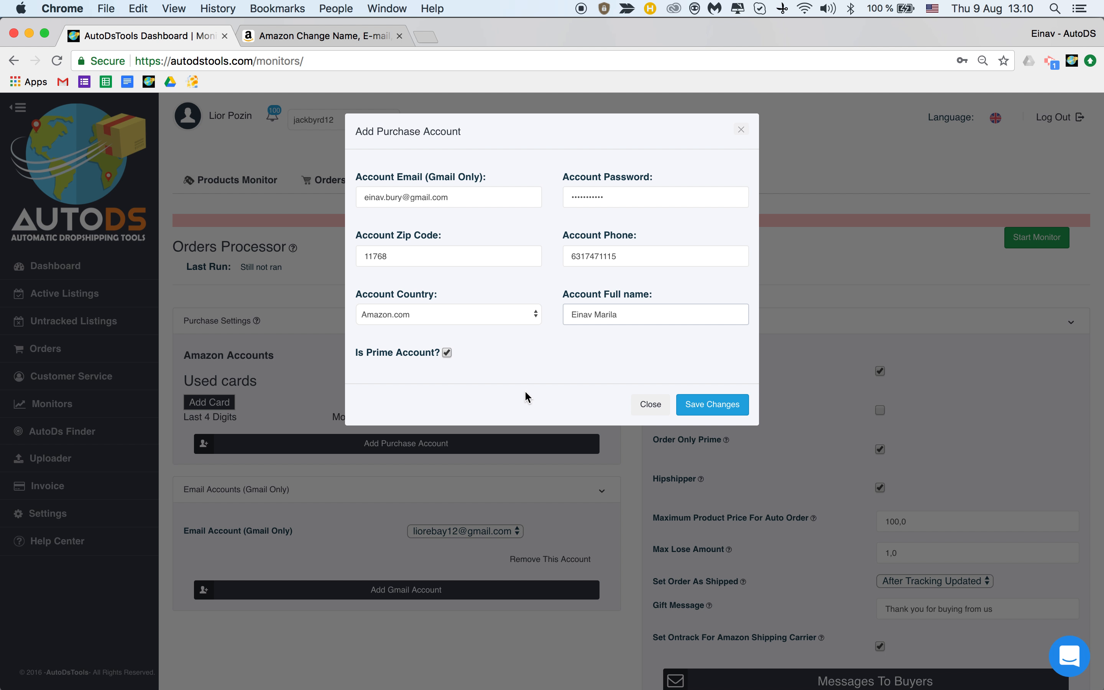
Save Changes and confirm Add Account to create the Amazon purchase account.
click(710, 411)
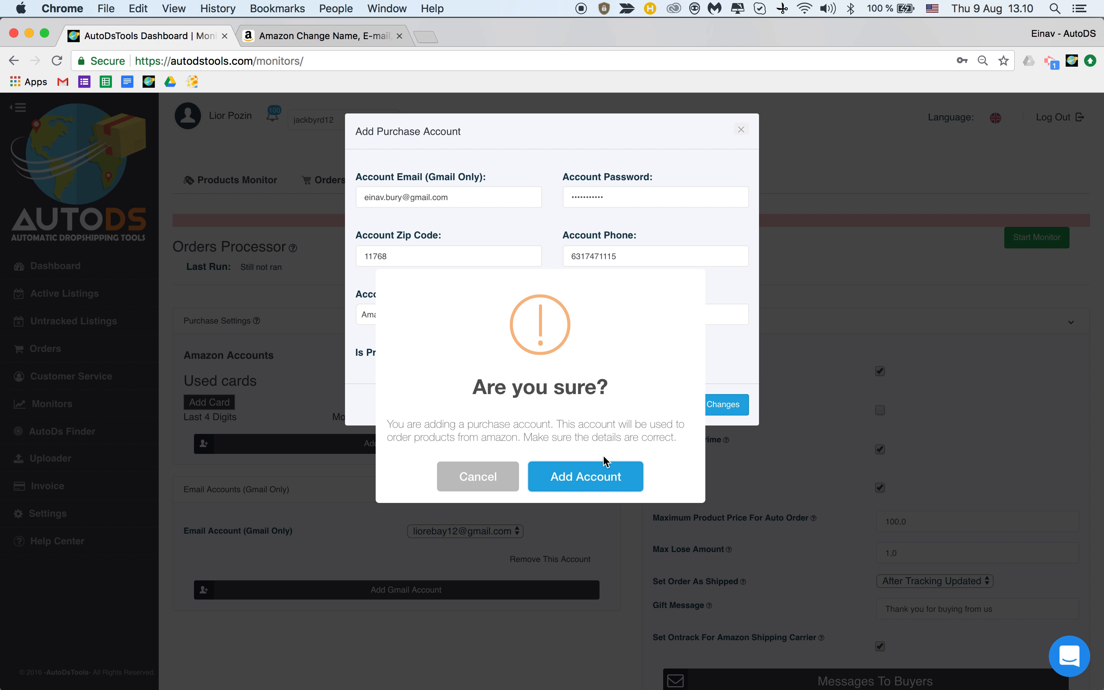
click(583, 480)
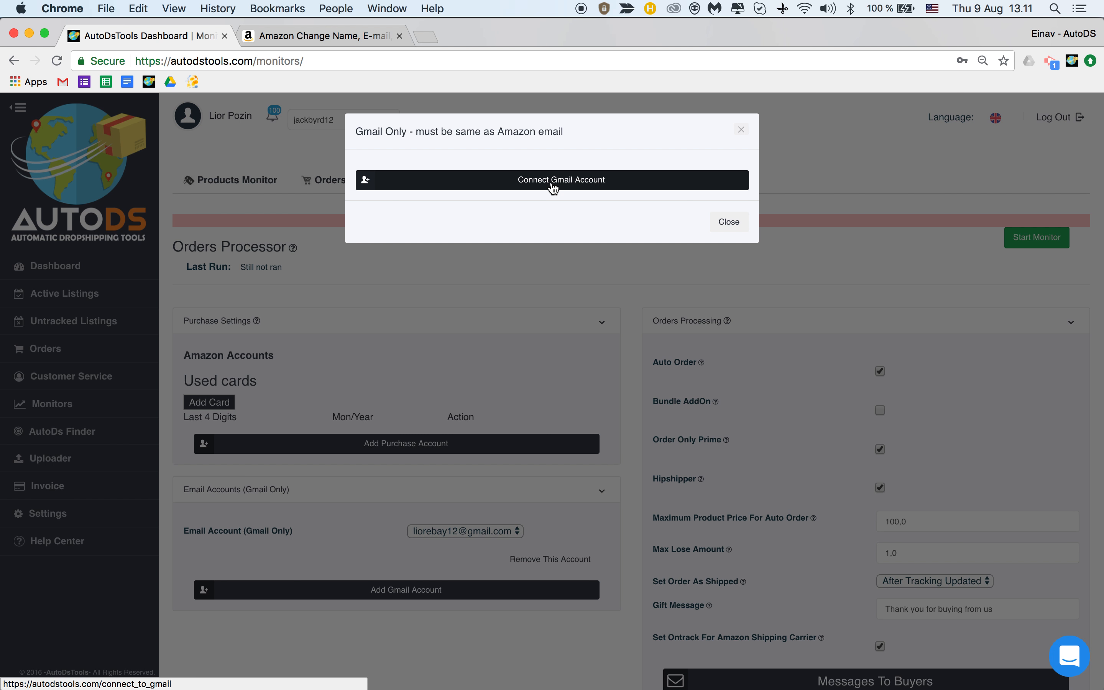
click(387, 35)
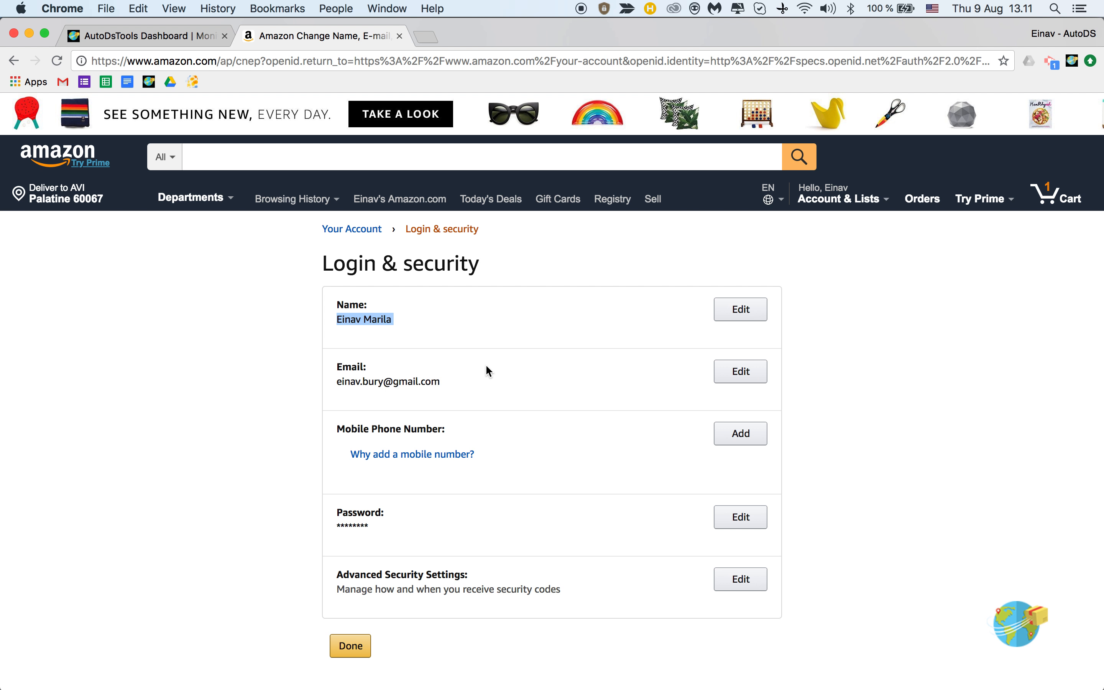
Select the sign-in email on Amazon's Login & security page and return to AutoDS.
triple_click(409, 380)
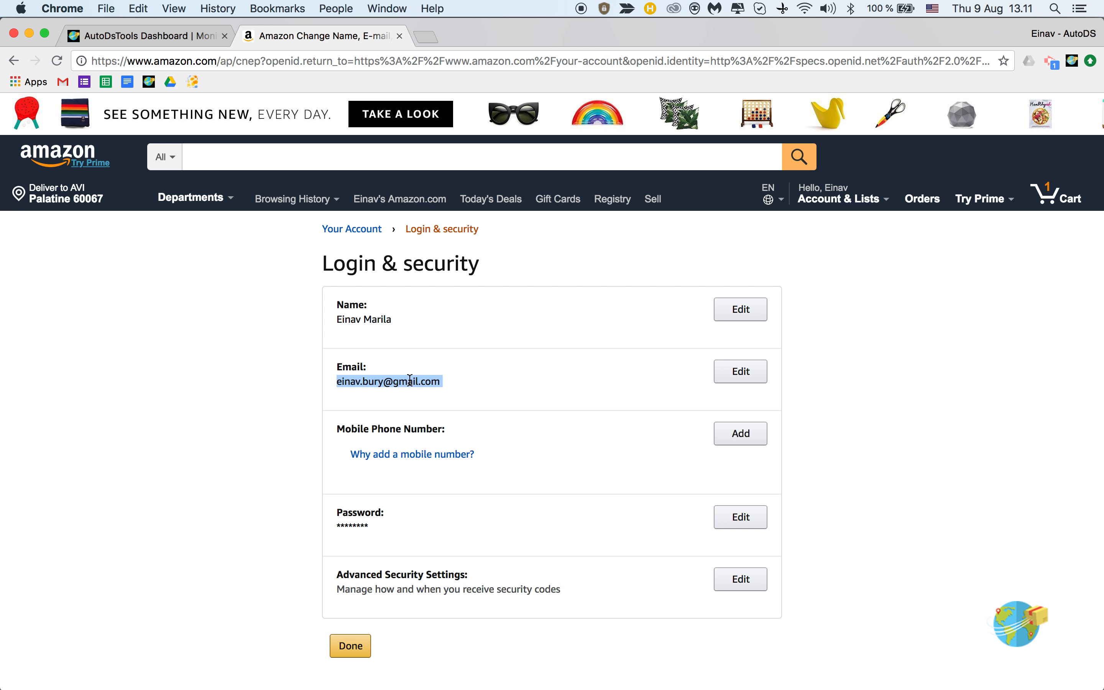
click(180, 34)
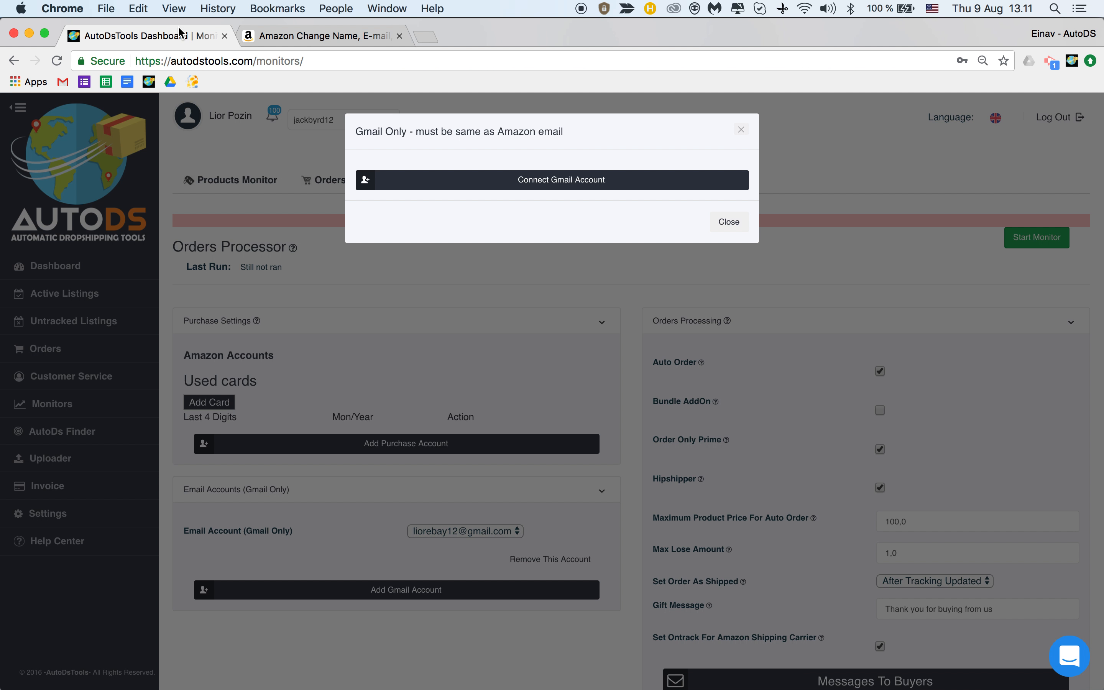
Start the Gmail connection with another Google account and enter the corrected Gmail address.
click(546, 186)
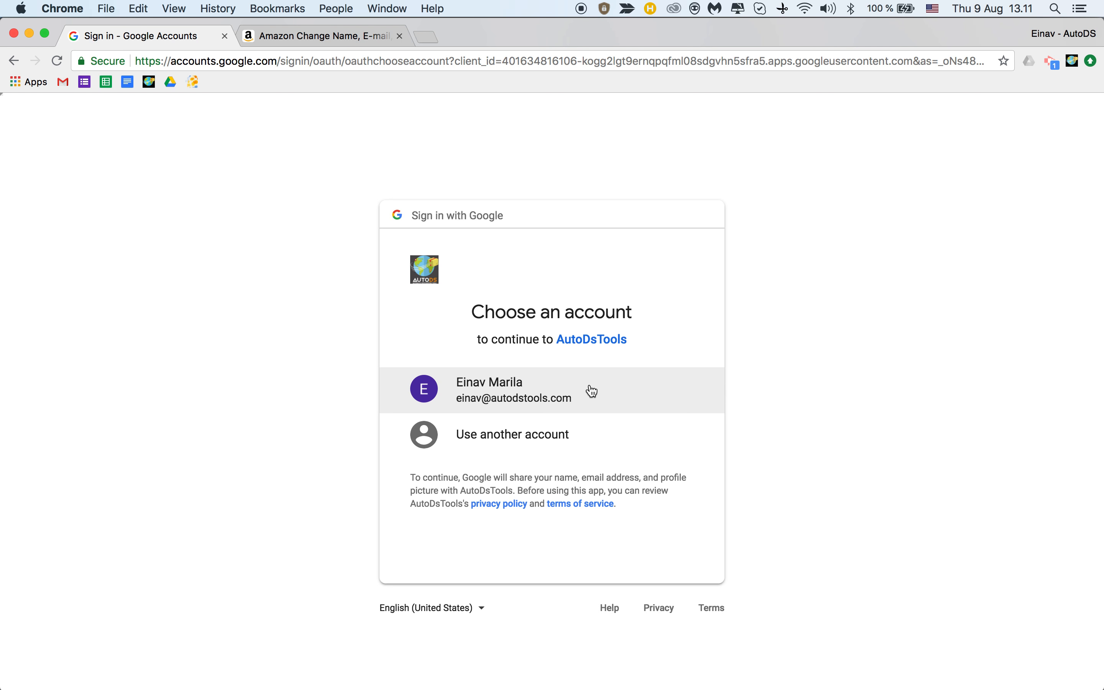
click(543, 436)
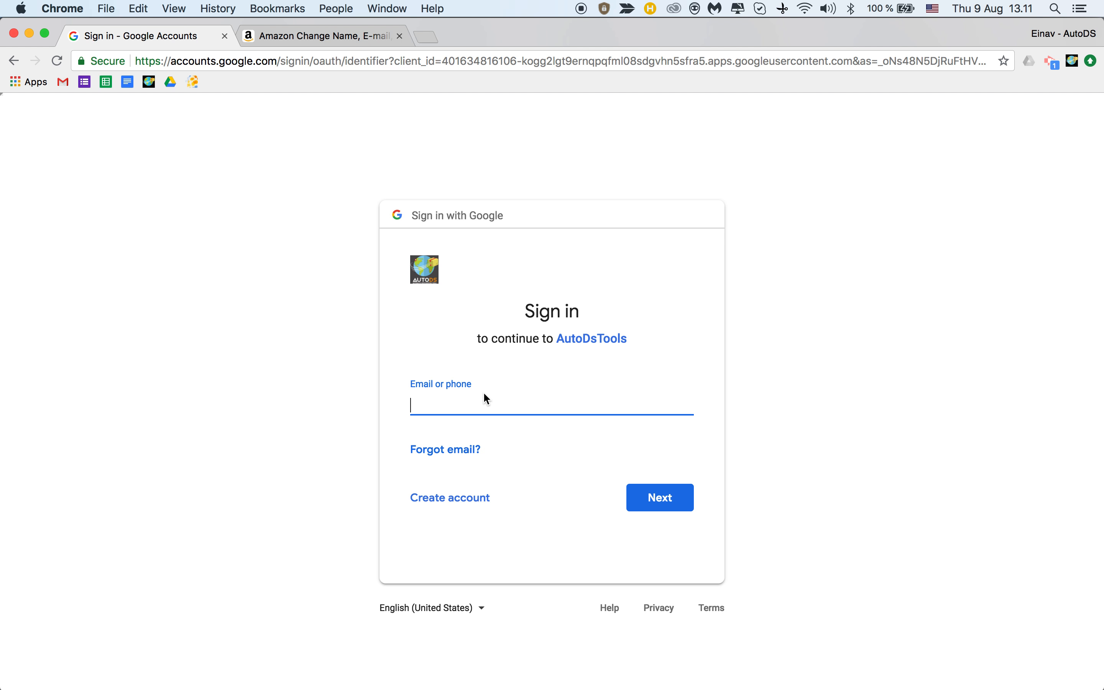
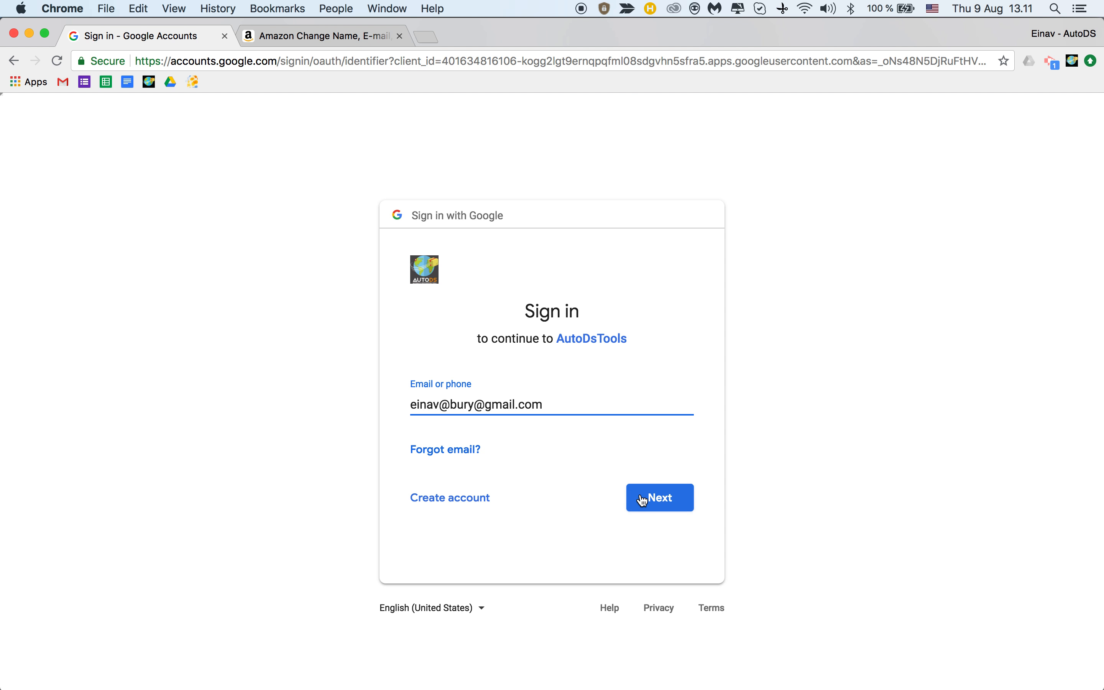
click(653, 497)
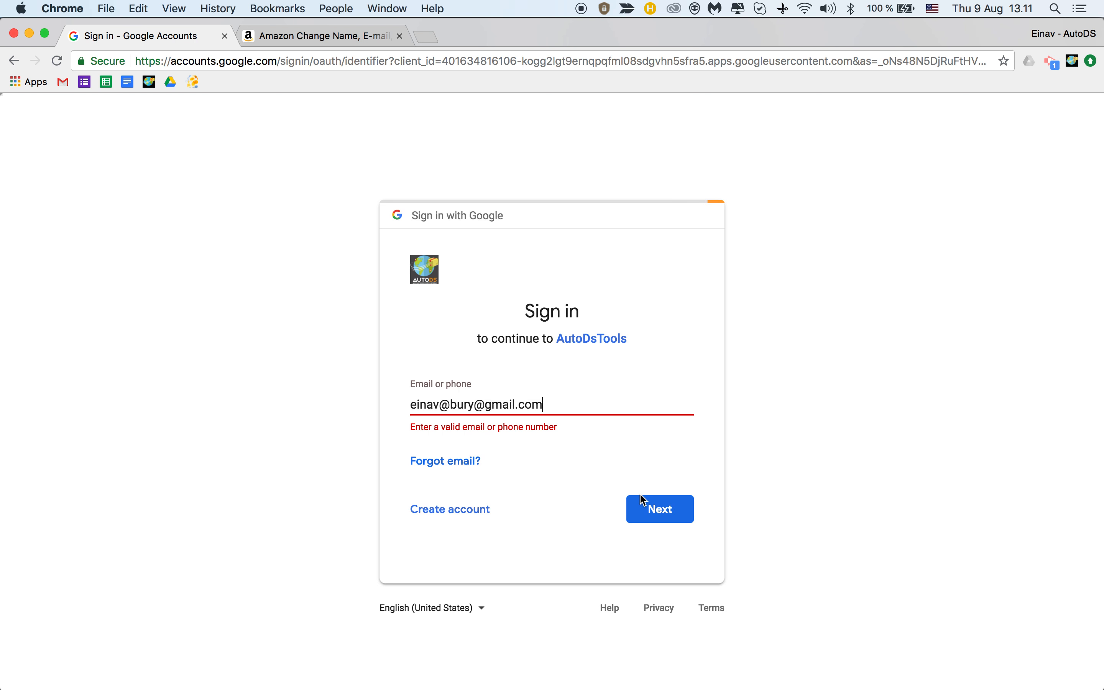
double_click(461, 404)
key(BackSpace)
key(BackSpace)
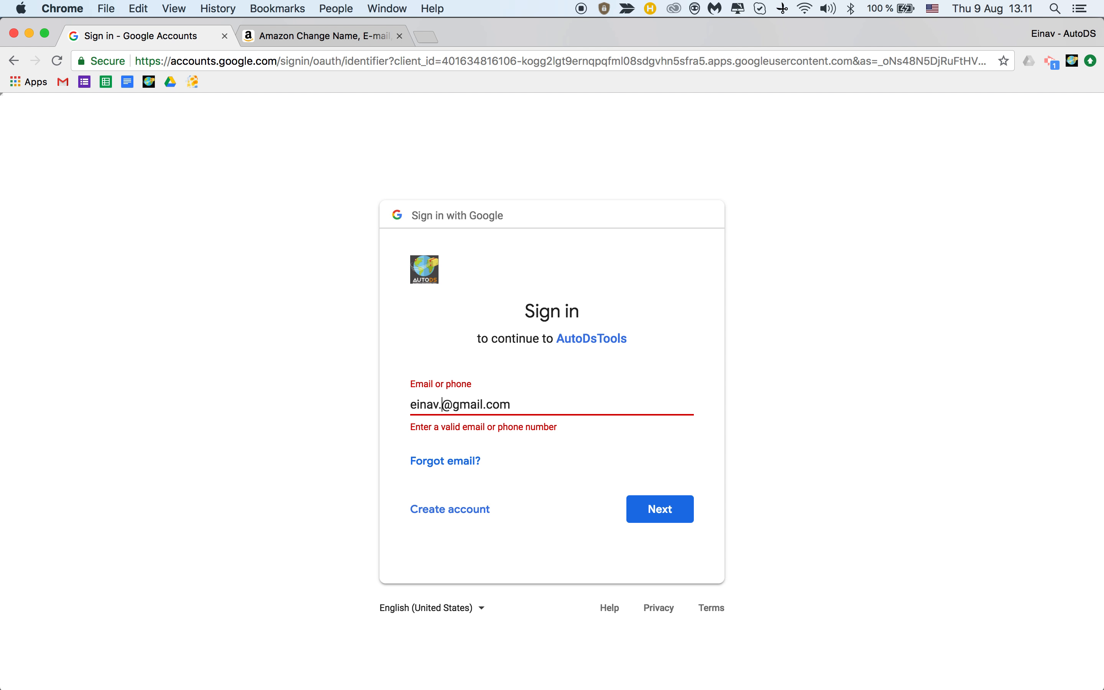
key(Return)
Enter the account password and allow AutoDsTools to view the Gmail messages.
text(•••••••••••)
click(653, 465)
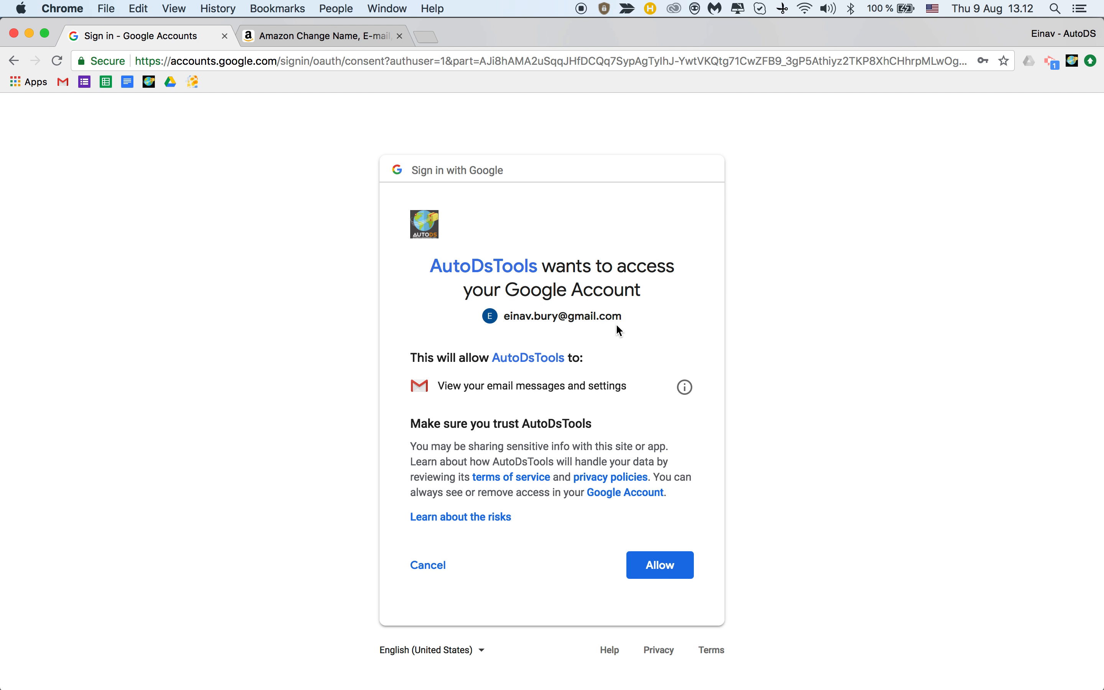
click(666, 573)
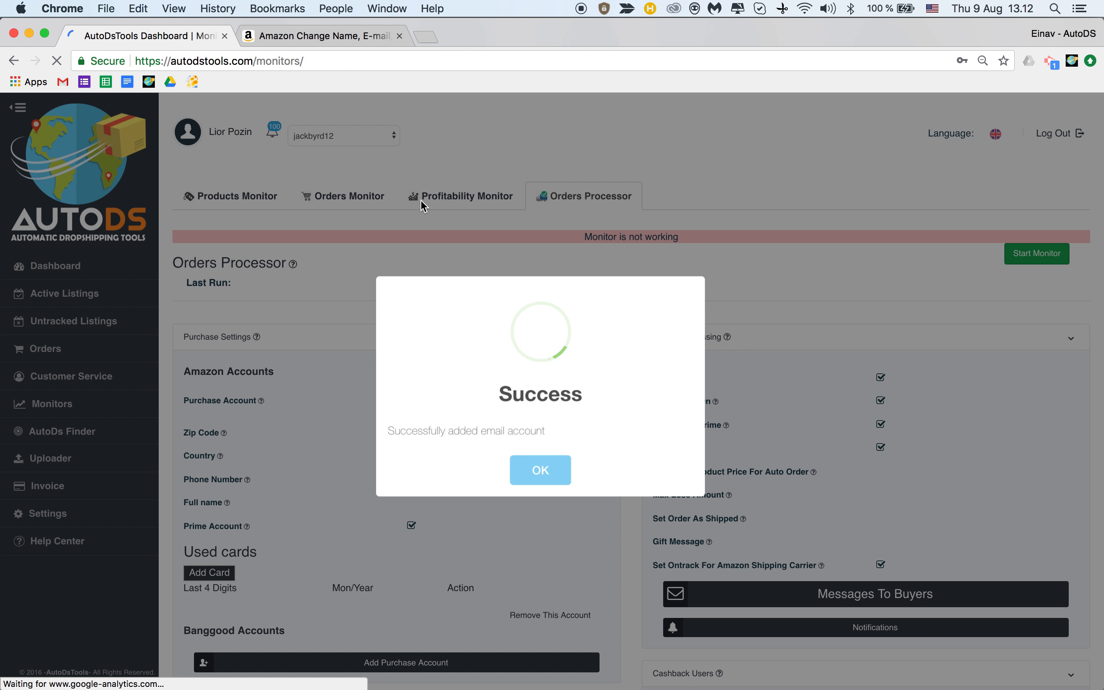
Dismiss the Success message, review the Orders Processor settings, then open Amazon's Payment options.
click(539, 469)
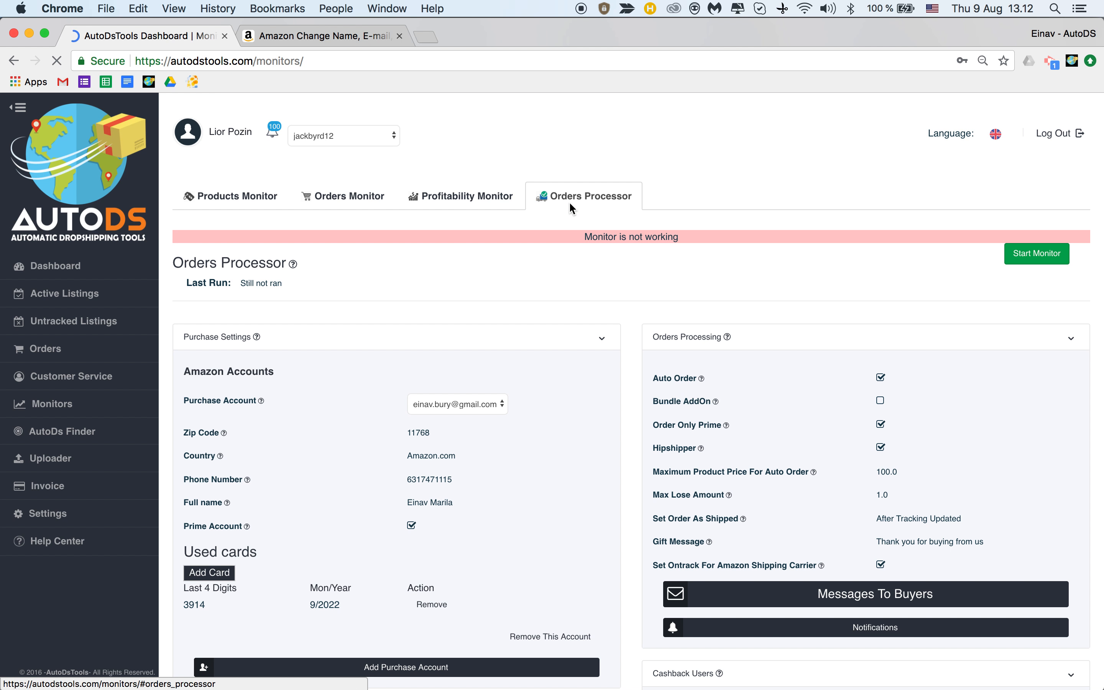
scroll(569, 200, down, 2)
scroll(570, 200, down, 6)
drag(182, 408, 447, 427)
click(465, 403)
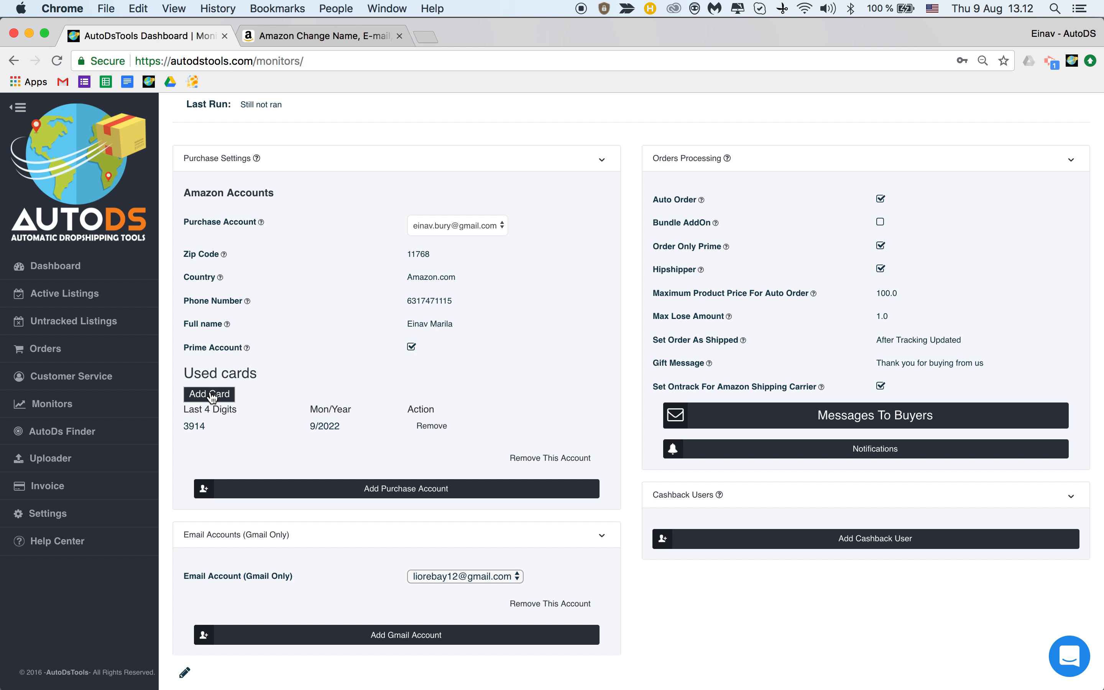
click(319, 36)
click(523, 479)
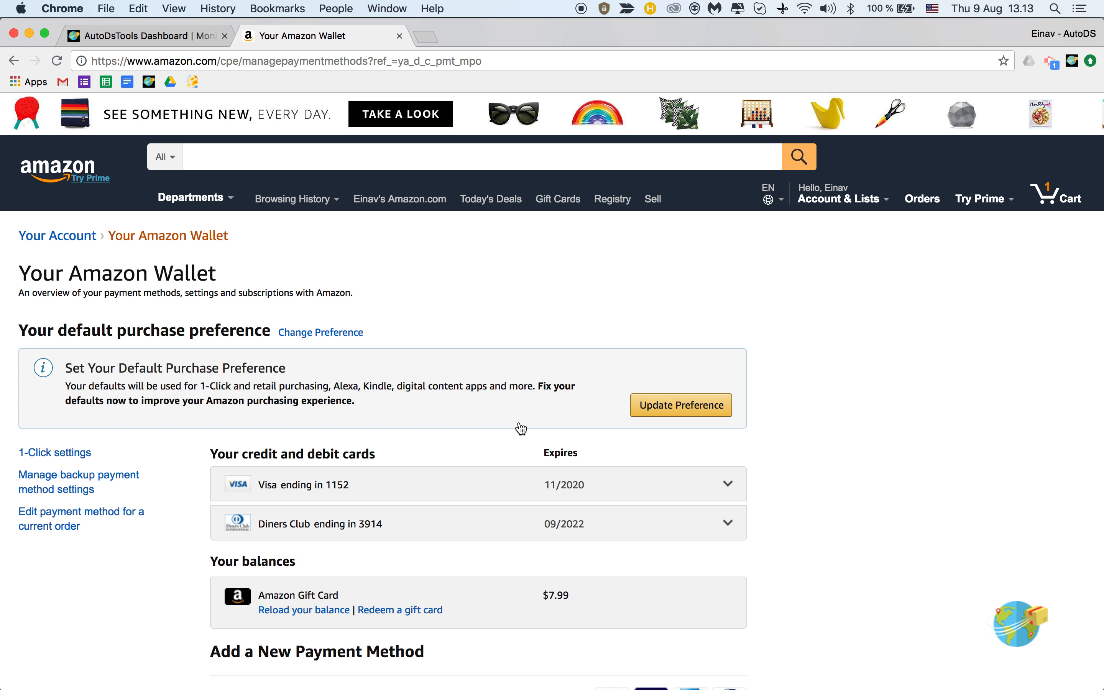
Return to AutoDS to compare its card expiring 9/2022 with the Wallet's Diners Club card.
click(146, 36)
double_click(196, 426)
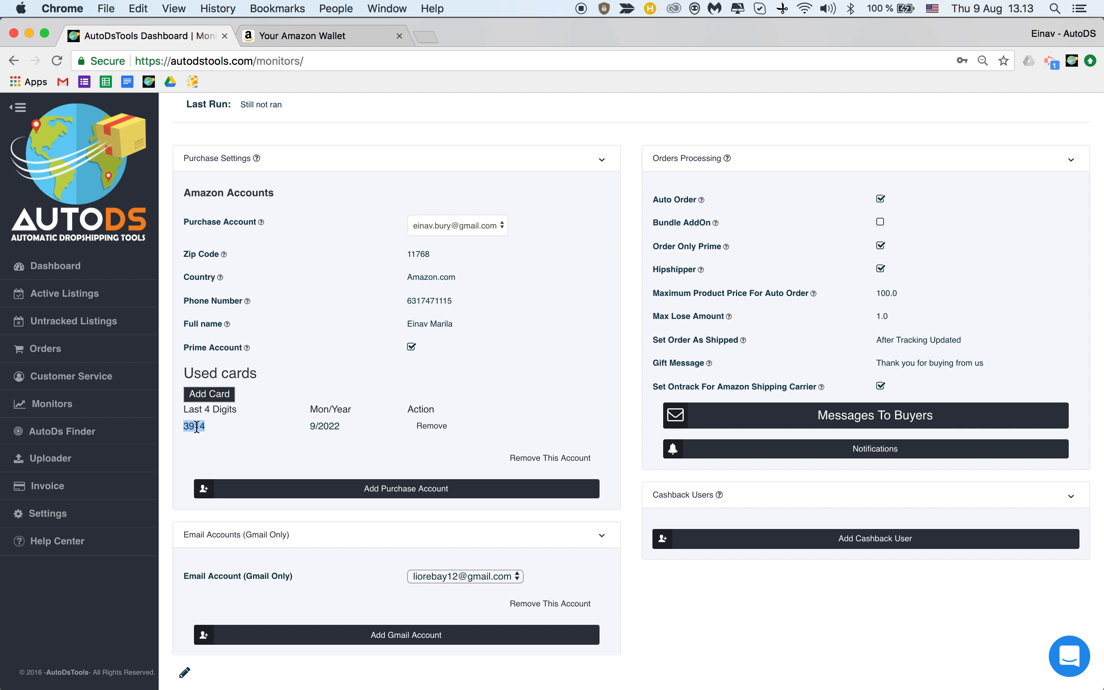
click(223, 431)
double_click(192, 426)
click(378, 431)
double_click(328, 426)
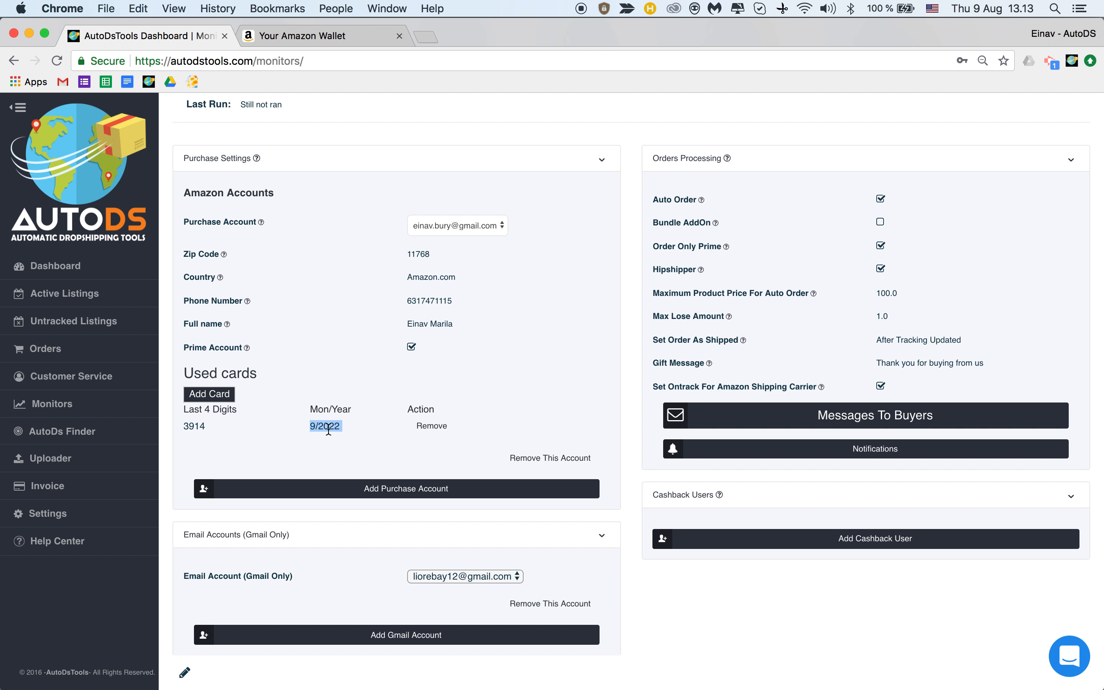
click(209, 396)
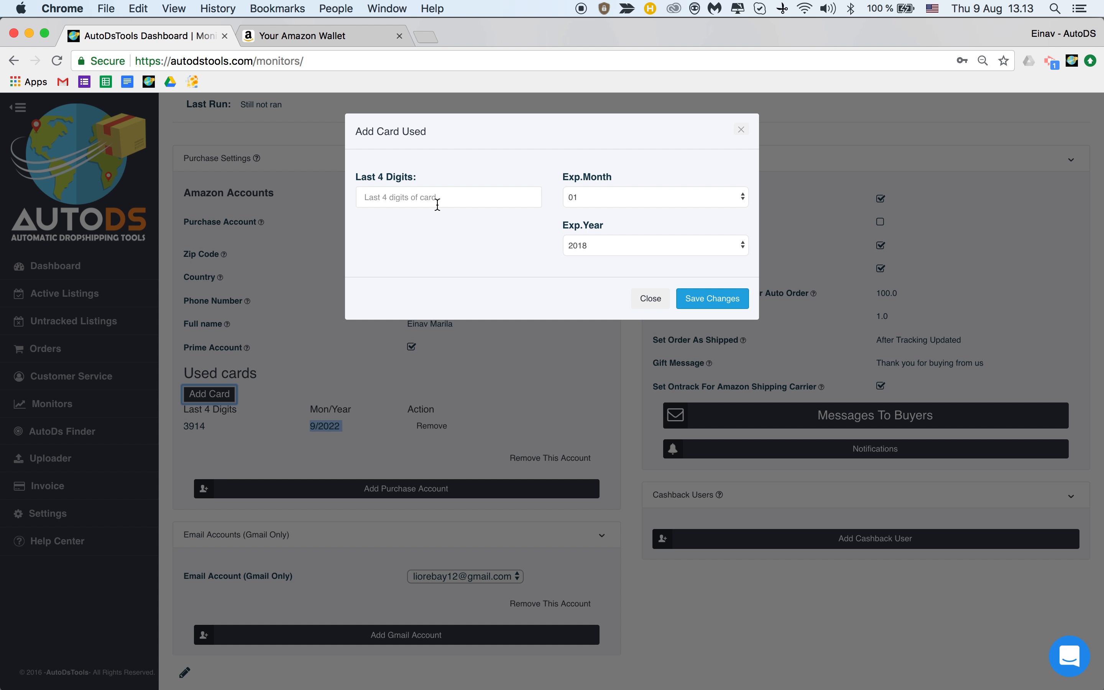
click(650, 298)
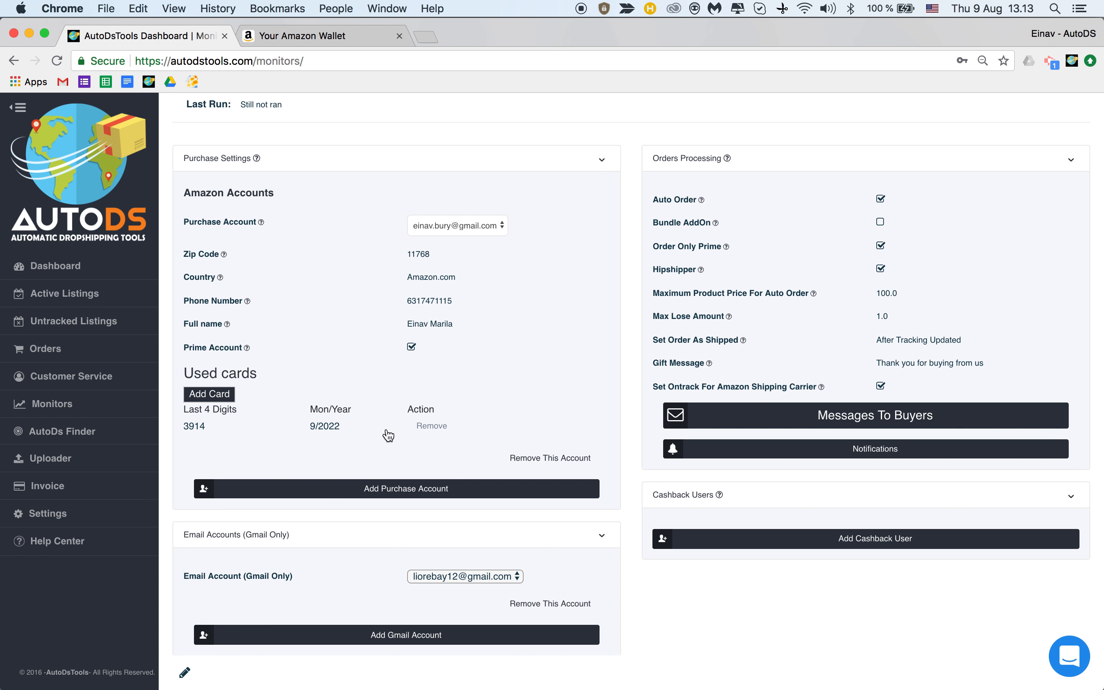
scroll(331, 512, up, 1)
scroll(331, 512, left, 5)
Unlock the purchase and order-processing settings for editing with the pencil icon.
scroll(531, 331, up, 4)
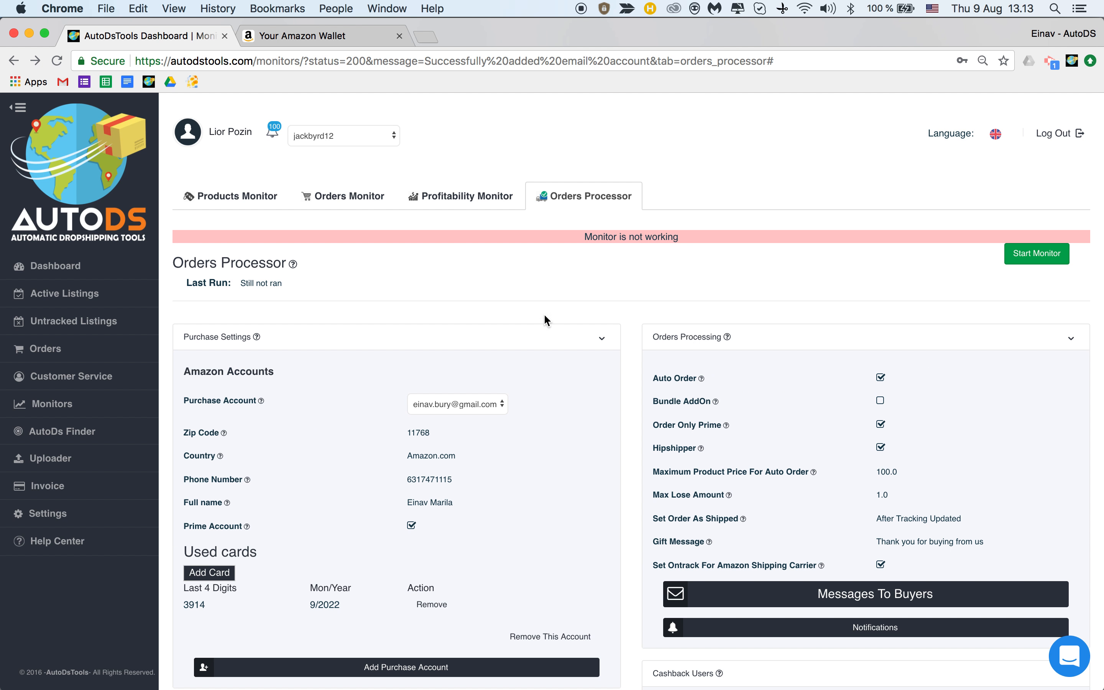
scroll(677, 295, down, 3)
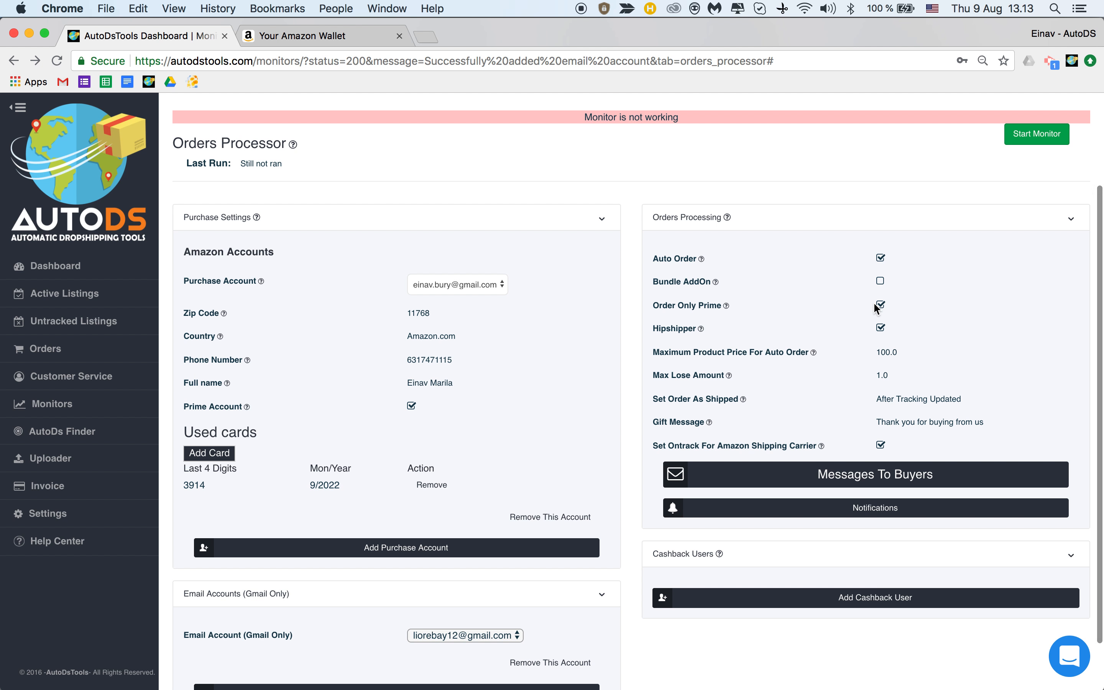
scroll(874, 313, up, 1)
scroll(319, 493, down, 3)
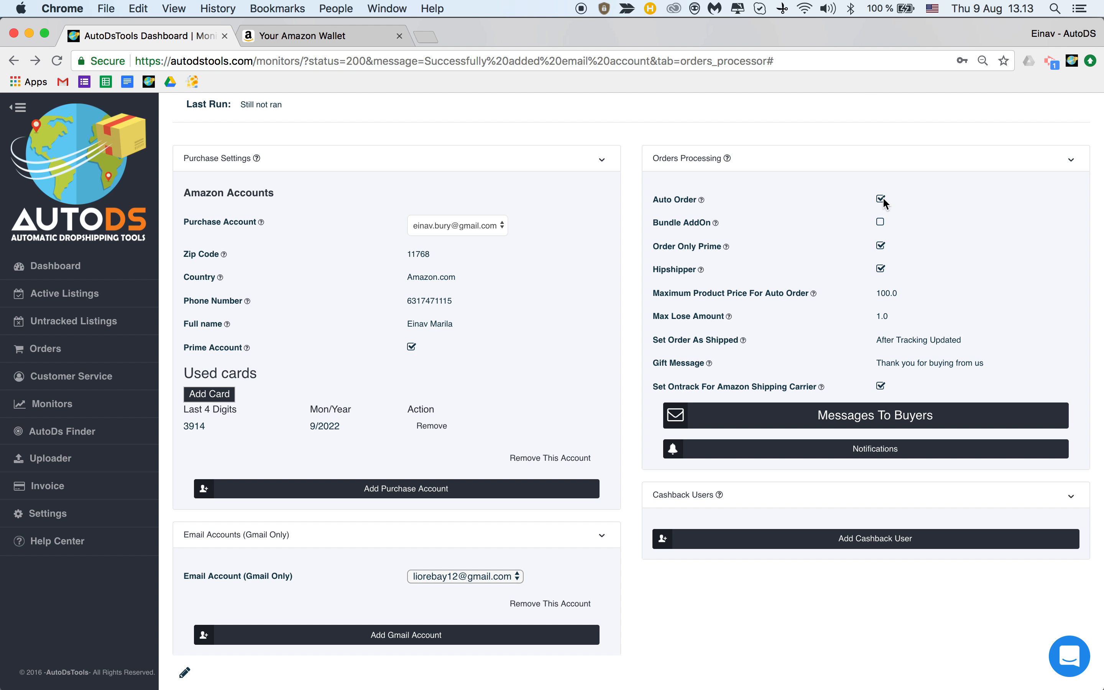
click(184, 674)
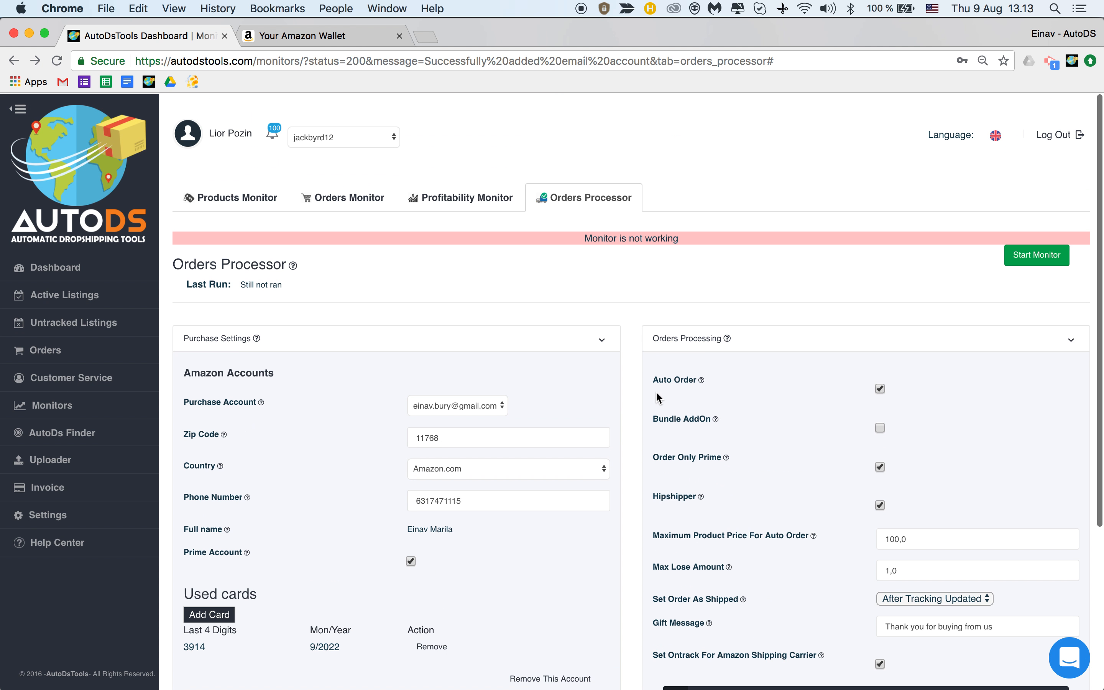
Highlight the Auto Order option to explain it, then switch Auto Order off.
scroll(1047, 299, down, 2)
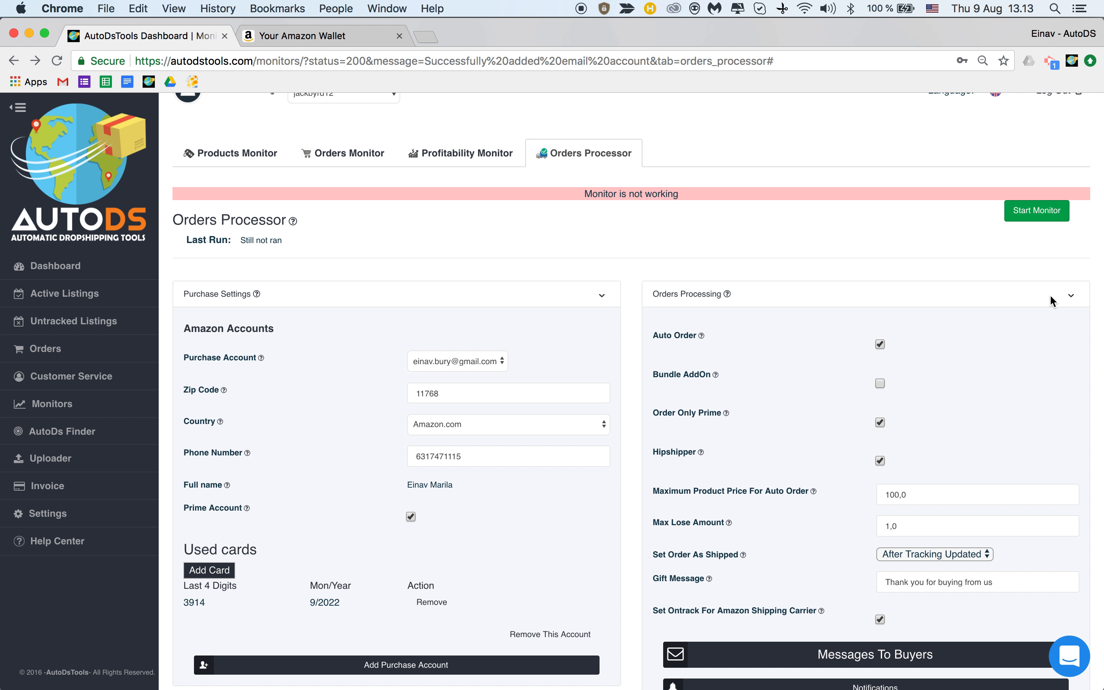
drag(652, 335, 698, 336)
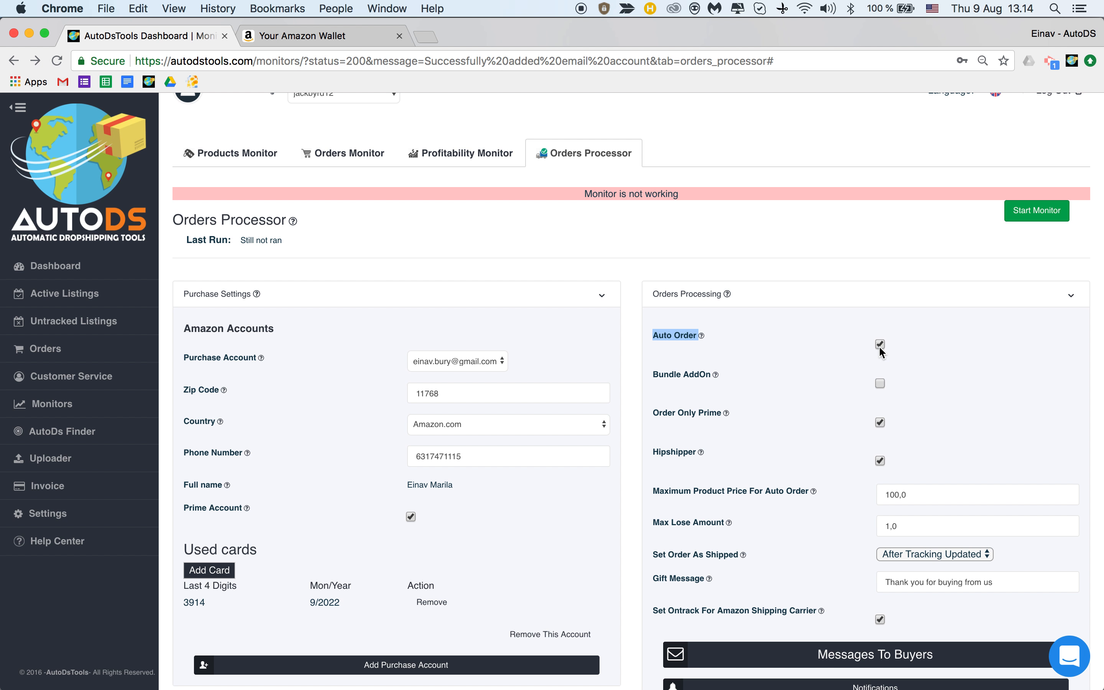
click(879, 345)
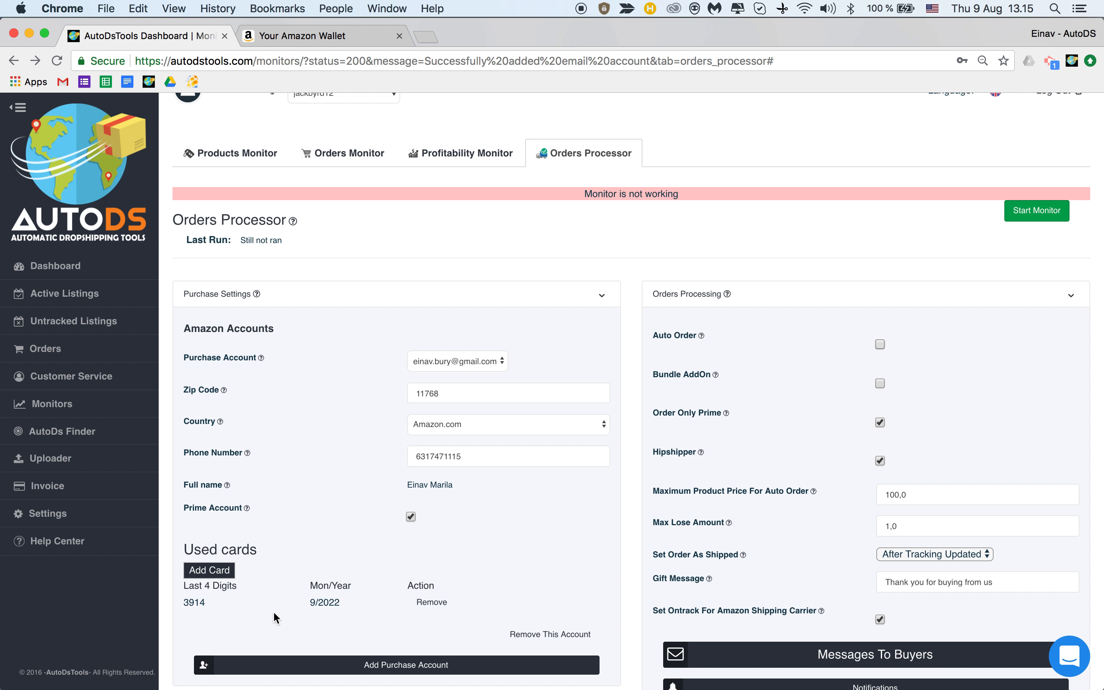
scroll(274, 618, down, 4)
scroll(274, 617, up, 5)
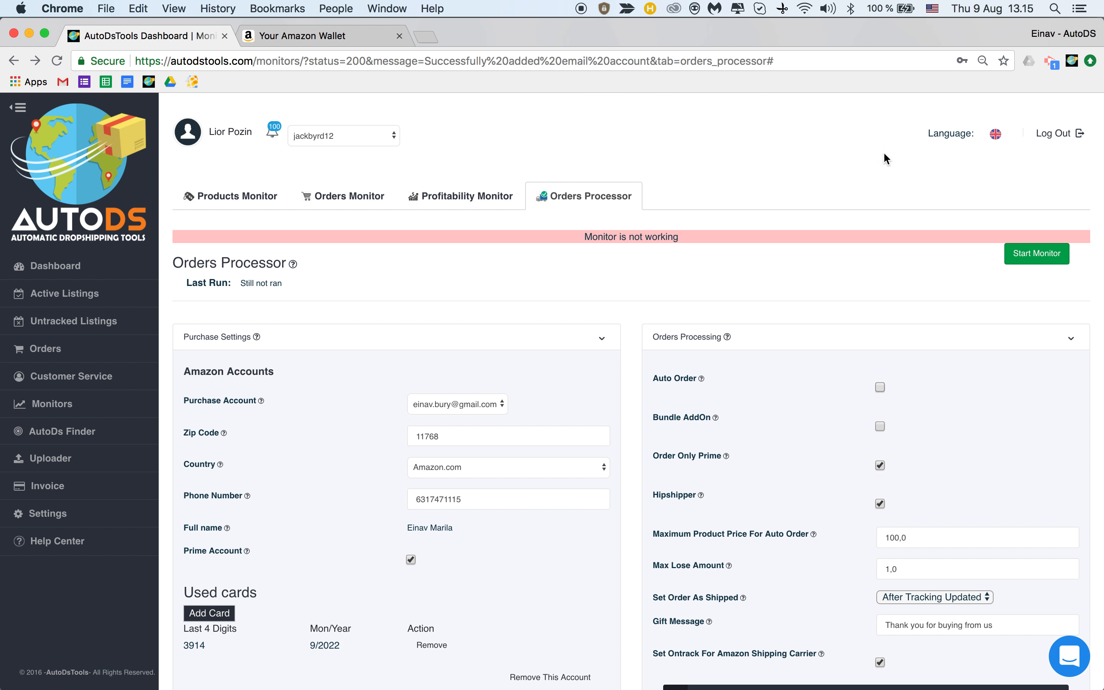
scroll(919, 321, down, 1)
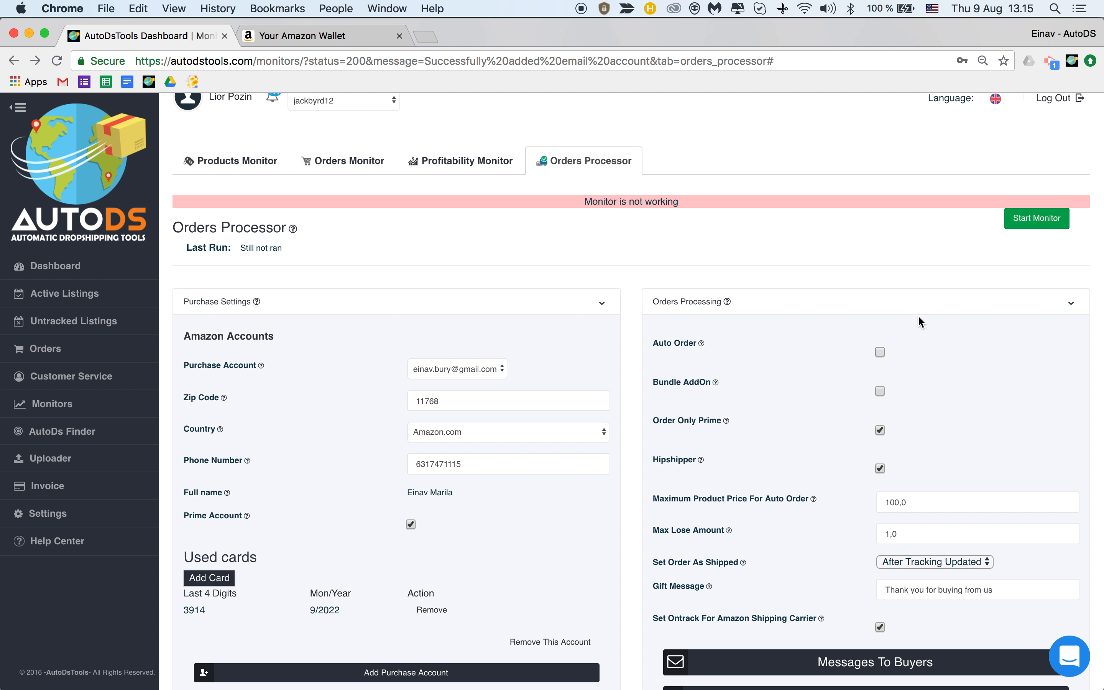
scroll(918, 315, down, 2)
Turn Auto Order back on, then highlight the Bundle AddOn and Order Only Prime options to explain them.
click(880, 301)
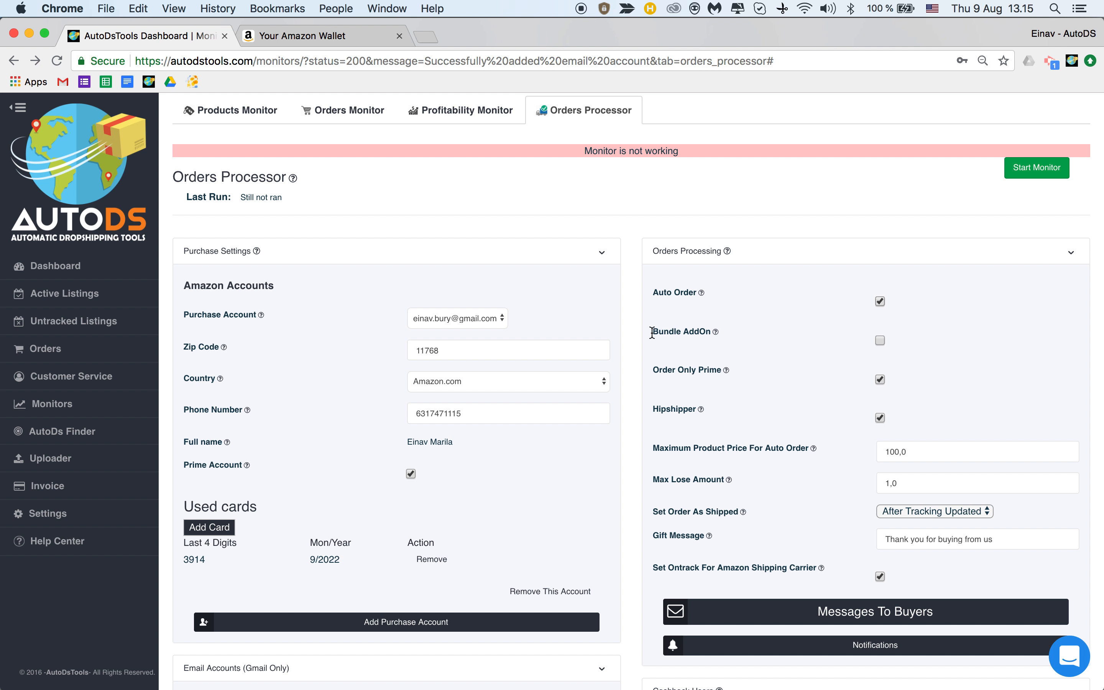
drag(650, 336, 710, 332)
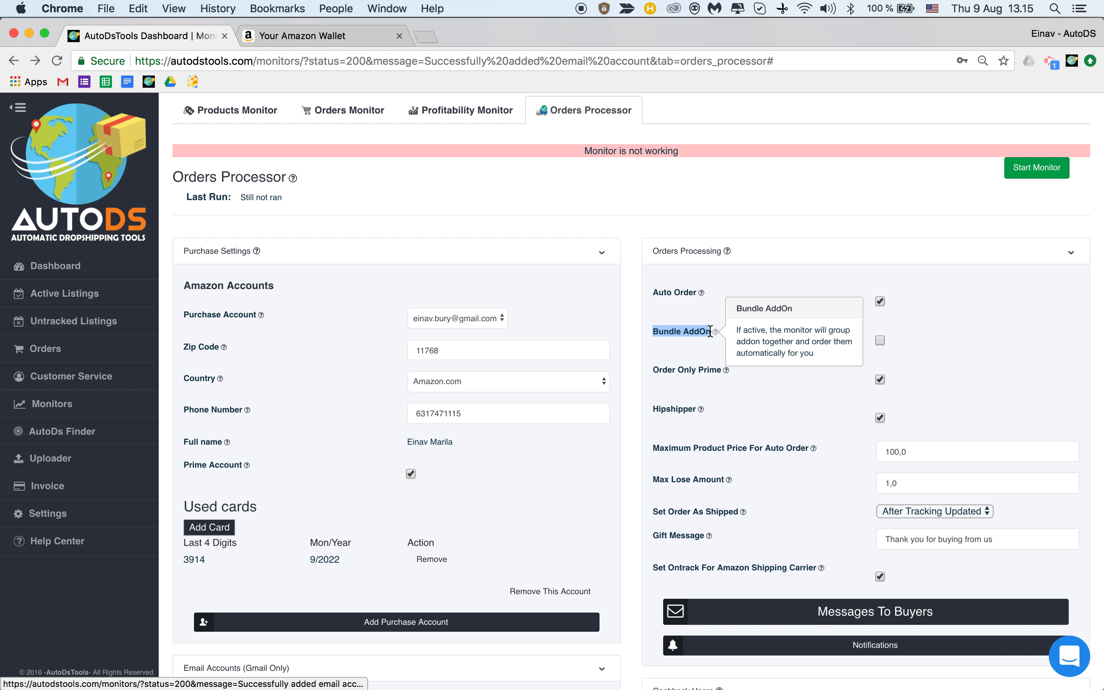
click(726, 292)
scroll(725, 288, down, 1)
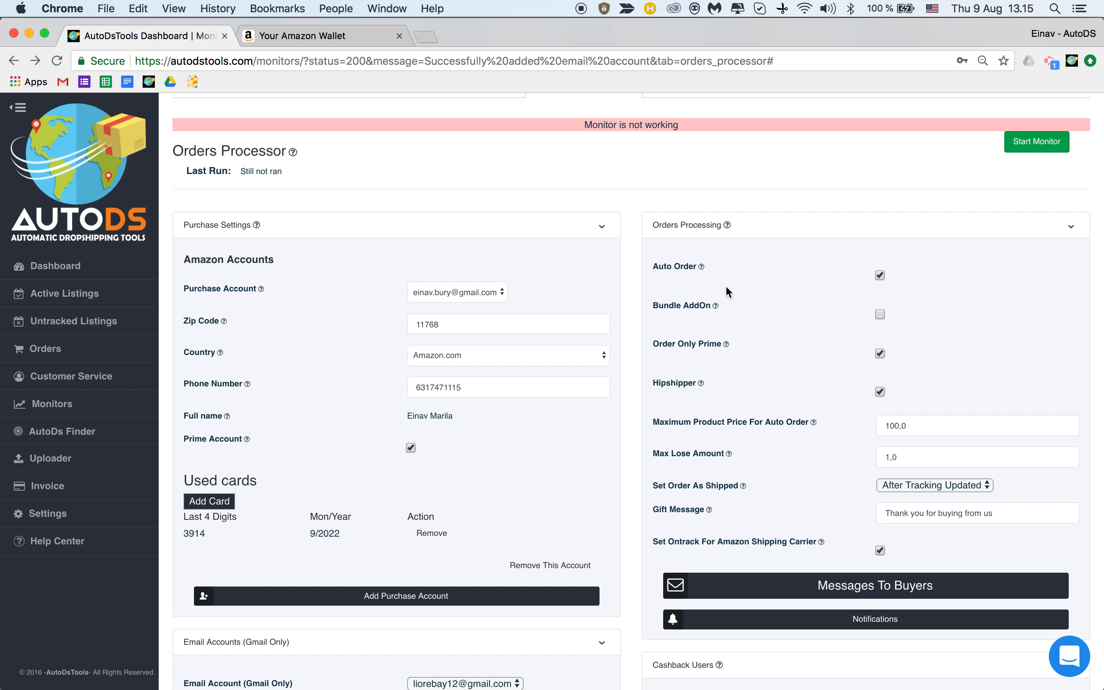
scroll(725, 285, up, 1)
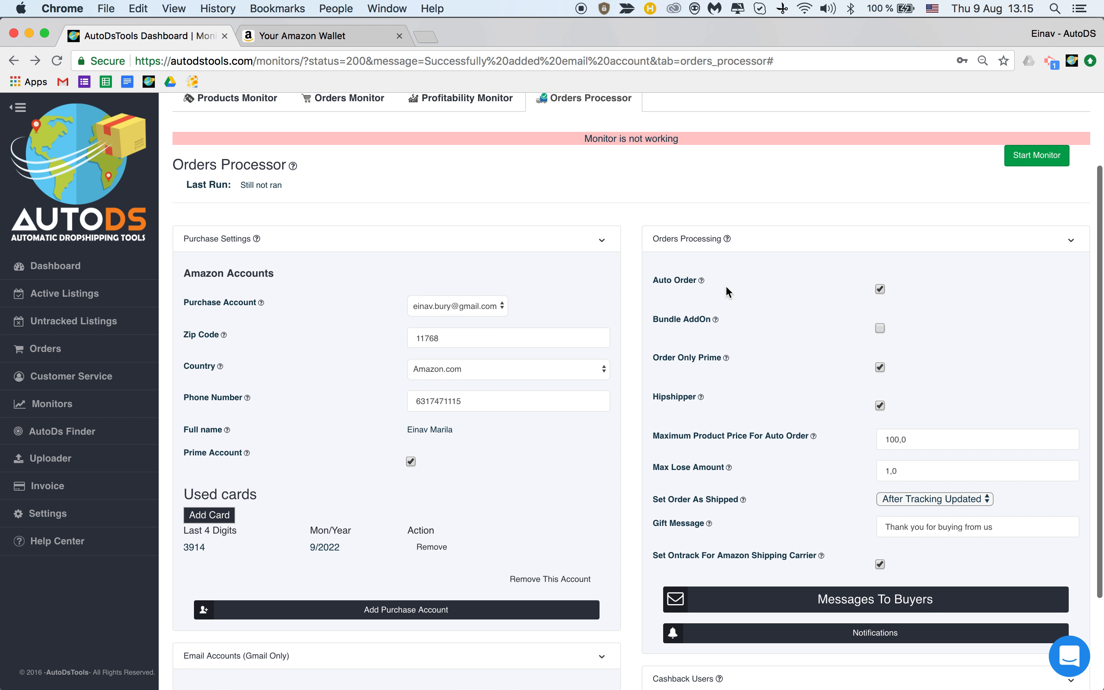
scroll(776, 318, up, 4)
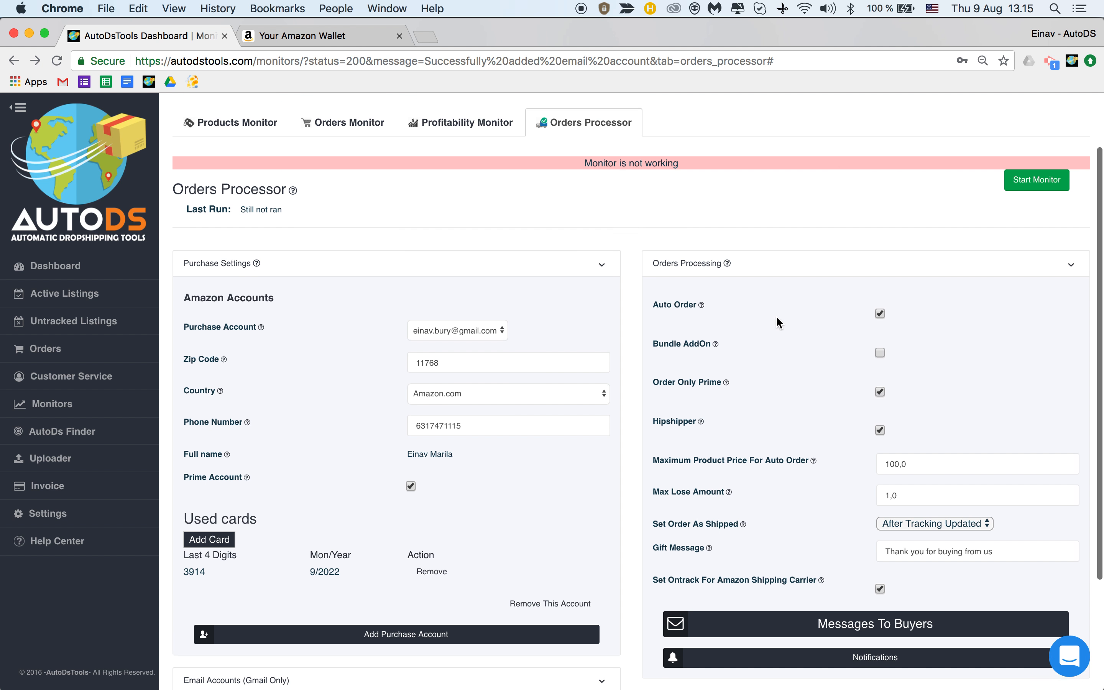
scroll(776, 316, down, 10)
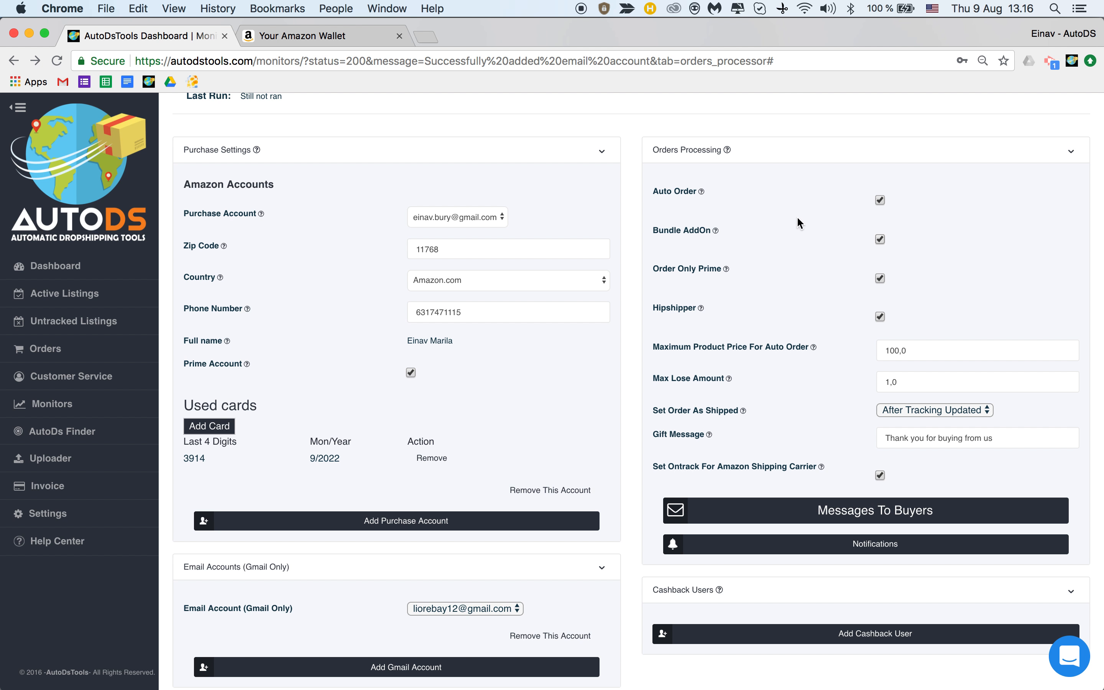
drag(650, 269, 731, 268)
click(768, 200)
scroll(768, 199, down, 2)
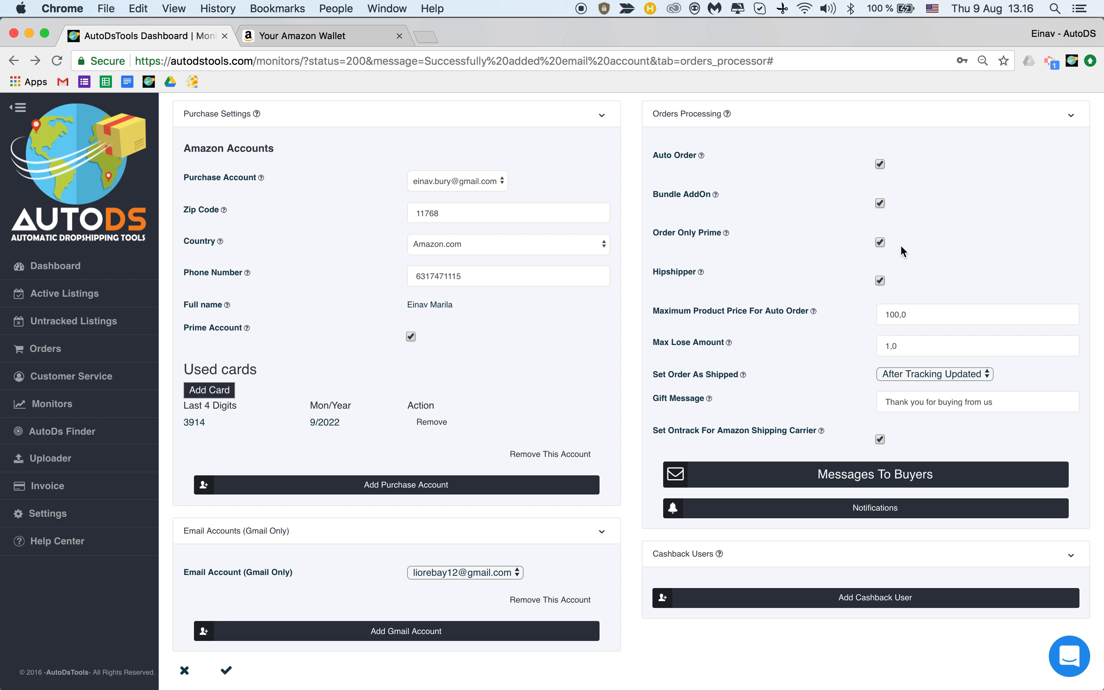
click(879, 242)
drag(651, 271, 691, 273)
click(829, 301)
drag(653, 310, 788, 311)
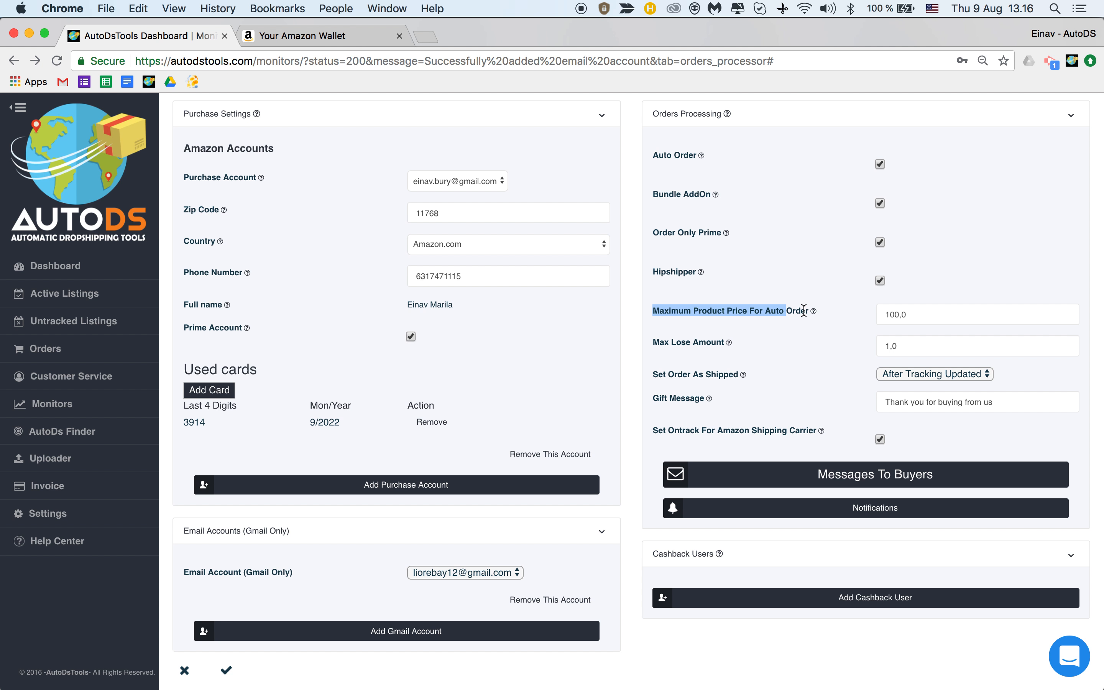
click(946, 314)
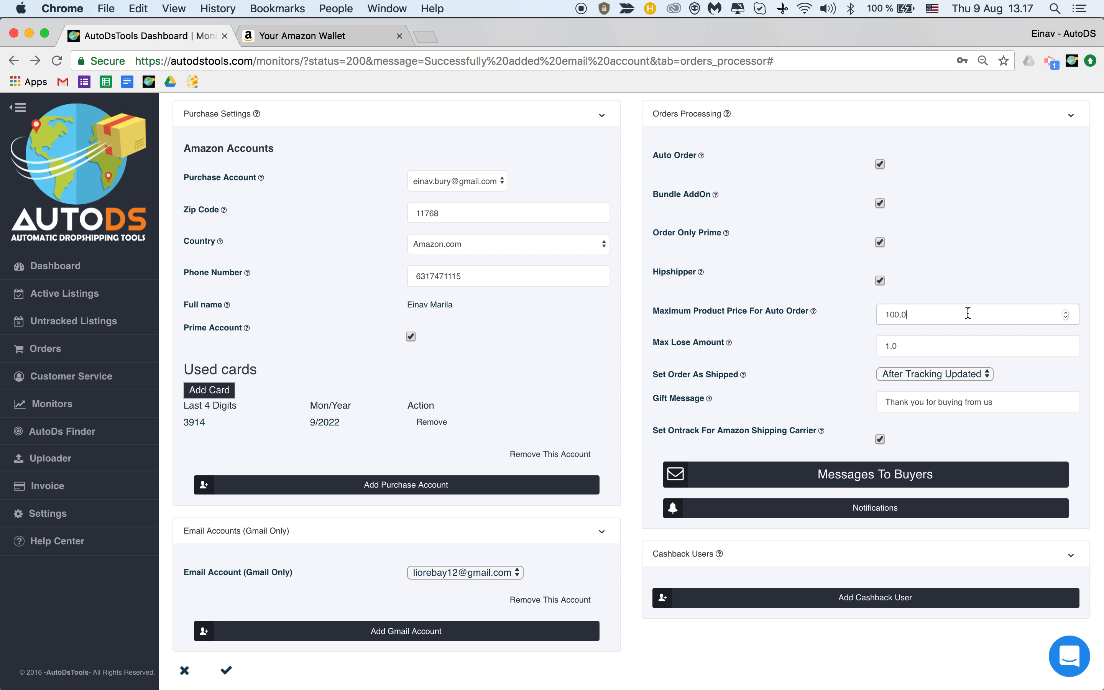
drag(968, 313, 845, 316)
click(928, 311)
drag(938, 311, 861, 310)
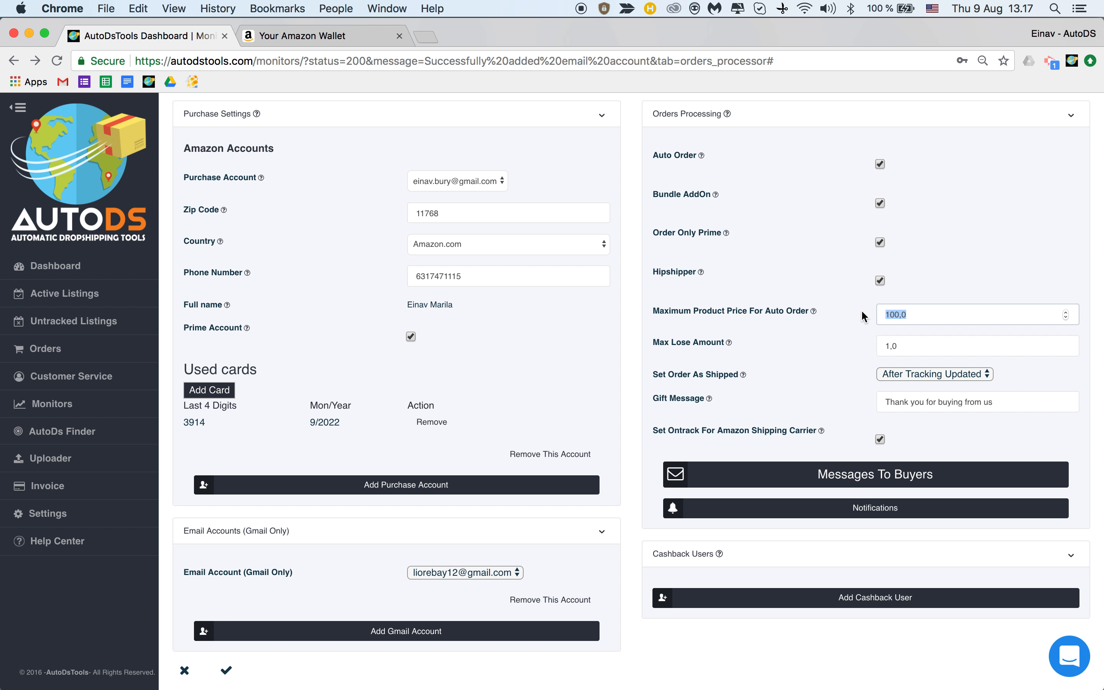